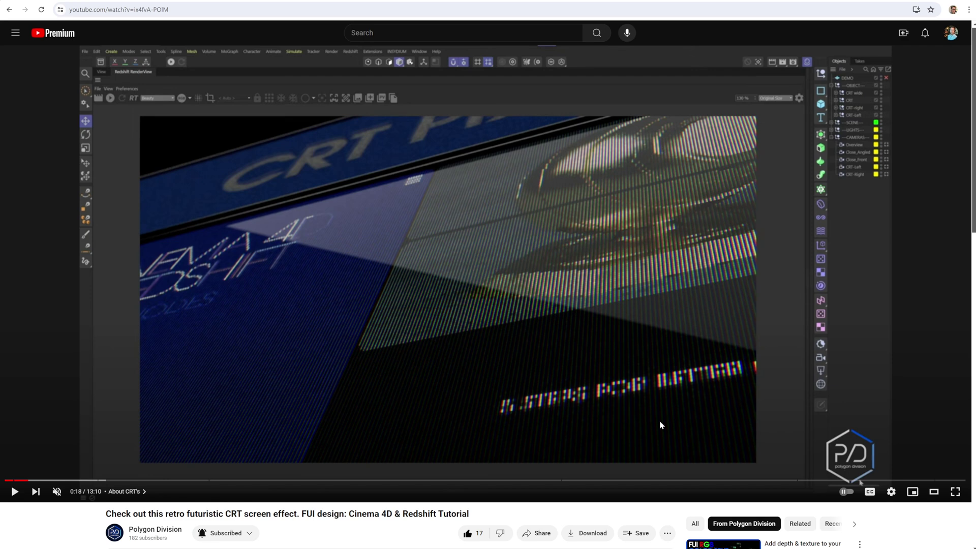
Look over the CRT screen effect video page, including its description and comments.
{"action": "scroll", "coordinate": [860, 482], "scroll_direction": "down", "scroll_amount": 1}
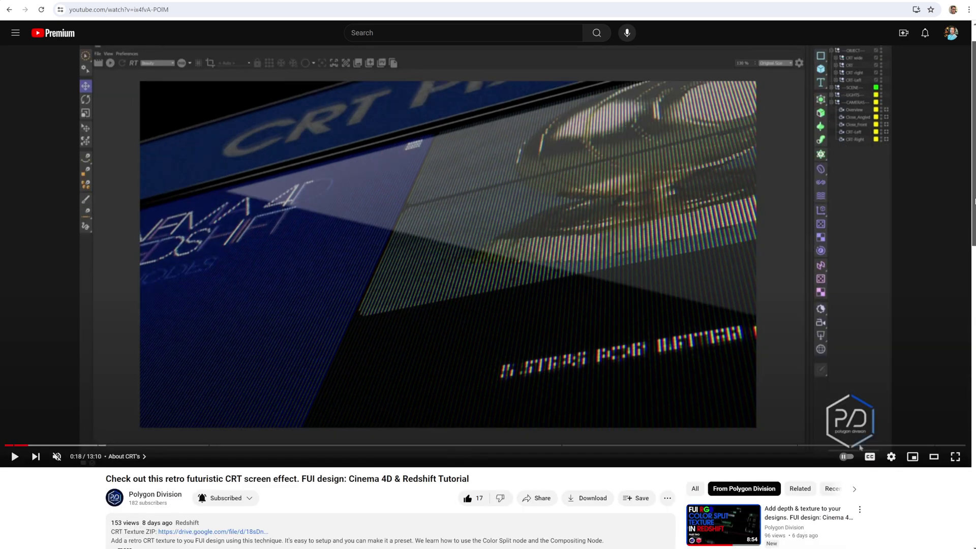
{"action": "scroll", "coordinate": [860, 482], "scroll_direction": "up", "scroll_amount": 1}
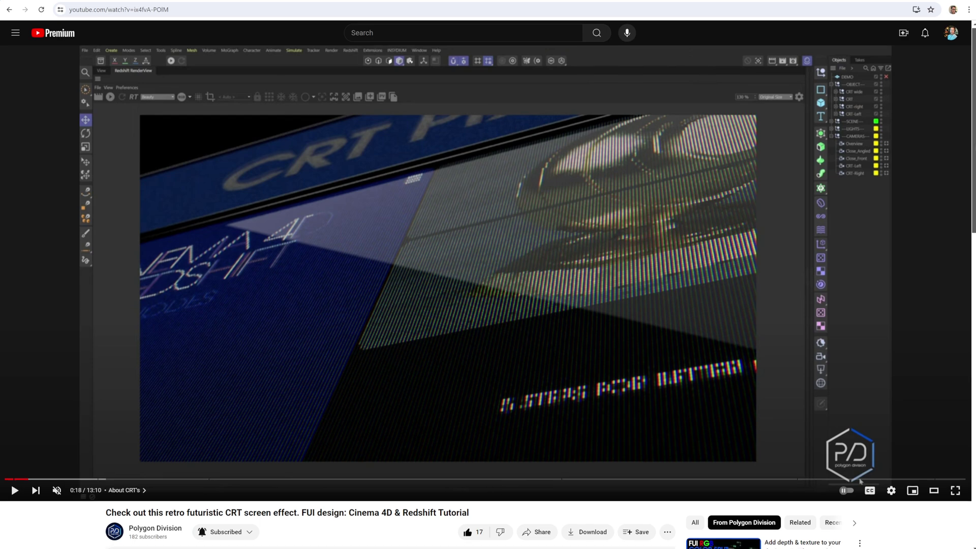
{"action": "scroll", "coordinate": [487, 305], "scroll_direction": "down", "scroll_amount": 6}
{"action": "scroll", "coordinate": [488, 305], "scroll_direction": "down", "scroll_amount": 1}
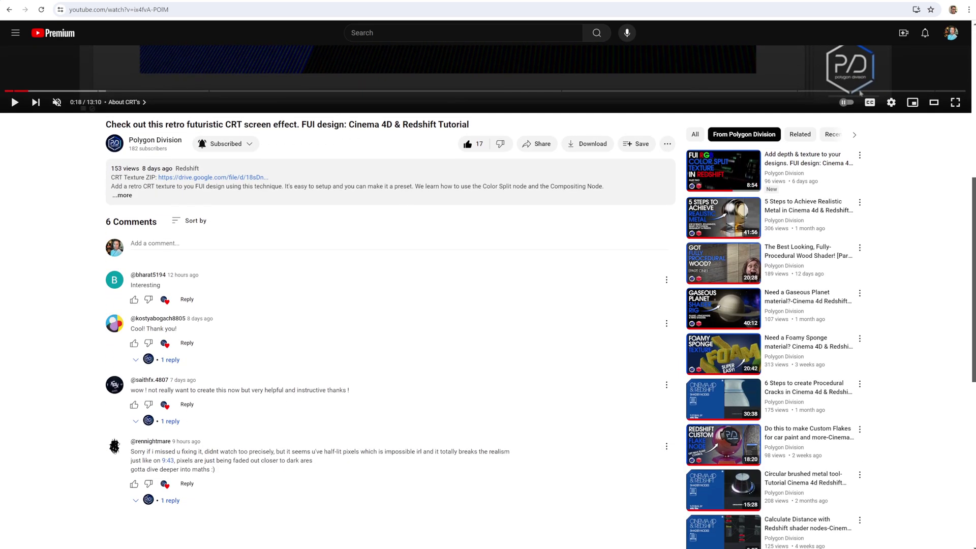
{"action": "scroll", "coordinate": [488, 305], "scroll_direction": "up", "scroll_amount": 1}
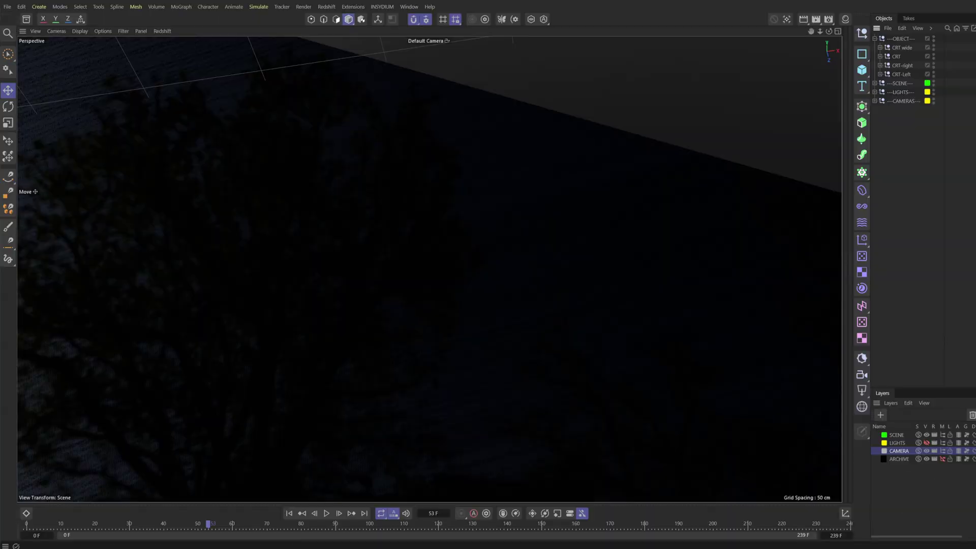
Start the Redshift render in the Cinema 4D perspective viewport and examine the CRT pixel pattern.
{"action": "left_click", "coordinate": [168, 35]}
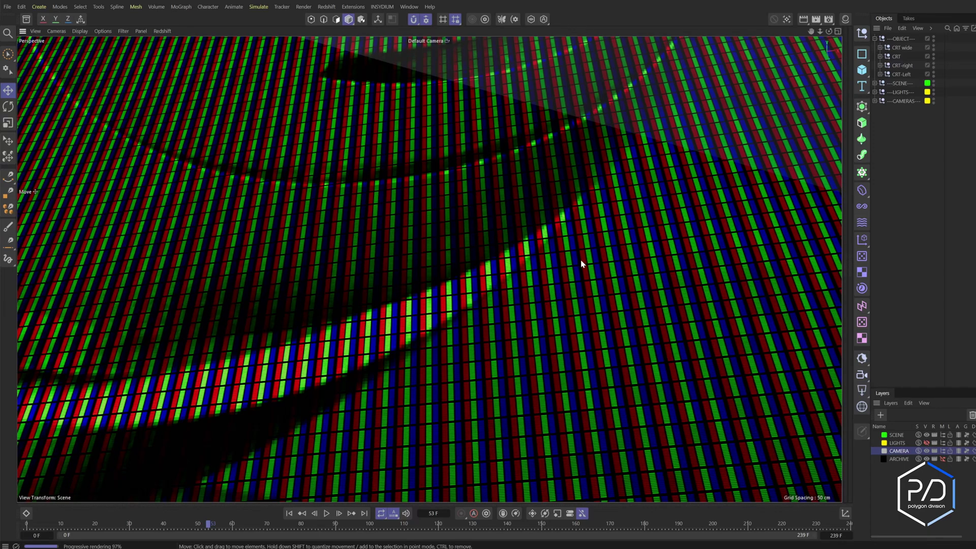
{"action": "left_click", "coordinate": [571, 290]}
{"action": "scroll", "coordinate": [568, 290], "scroll_direction": "down", "scroll_amount": 3}
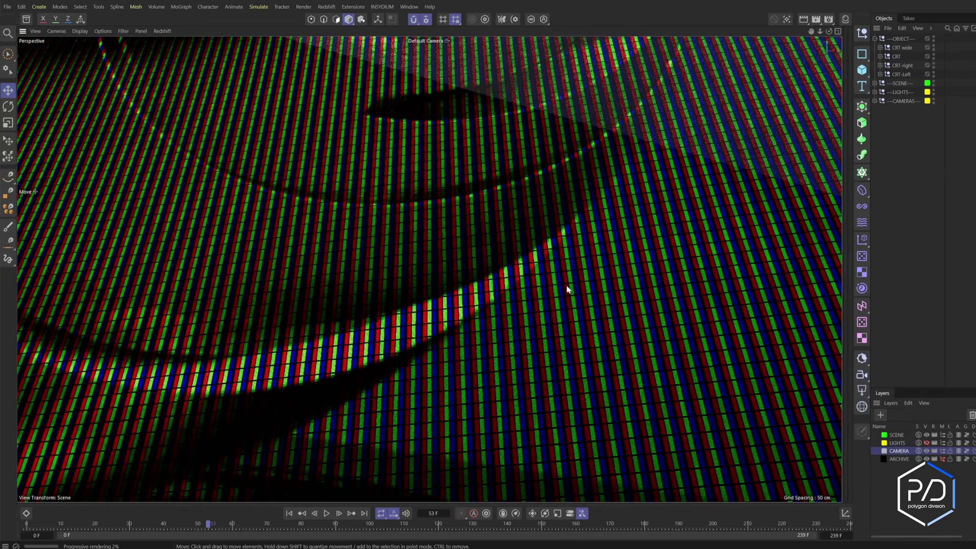
{"action": "scroll", "coordinate": [566, 287], "scroll_direction": "down", "scroll_amount": 1}
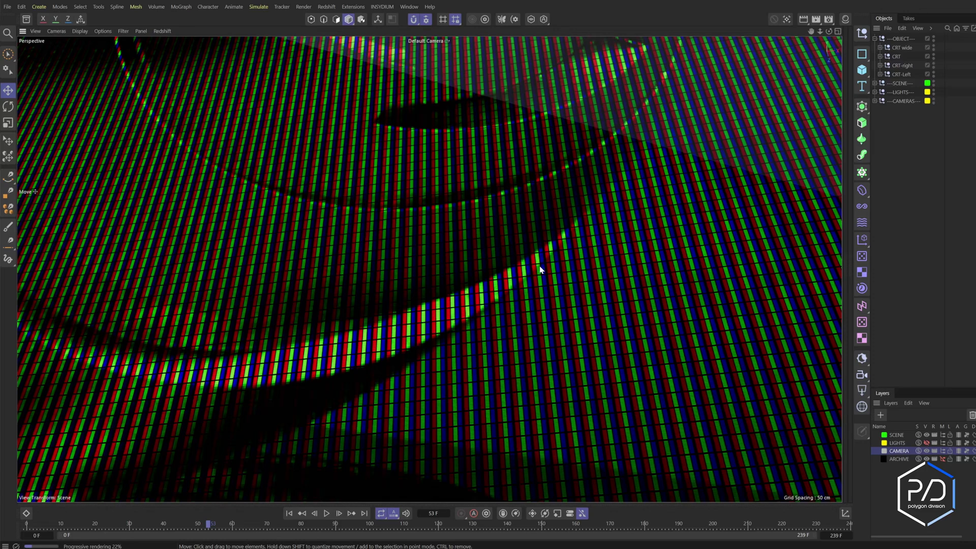
{"action": "scroll", "coordinate": [567, 272], "scroll_direction": "down", "scroll_amount": 1}
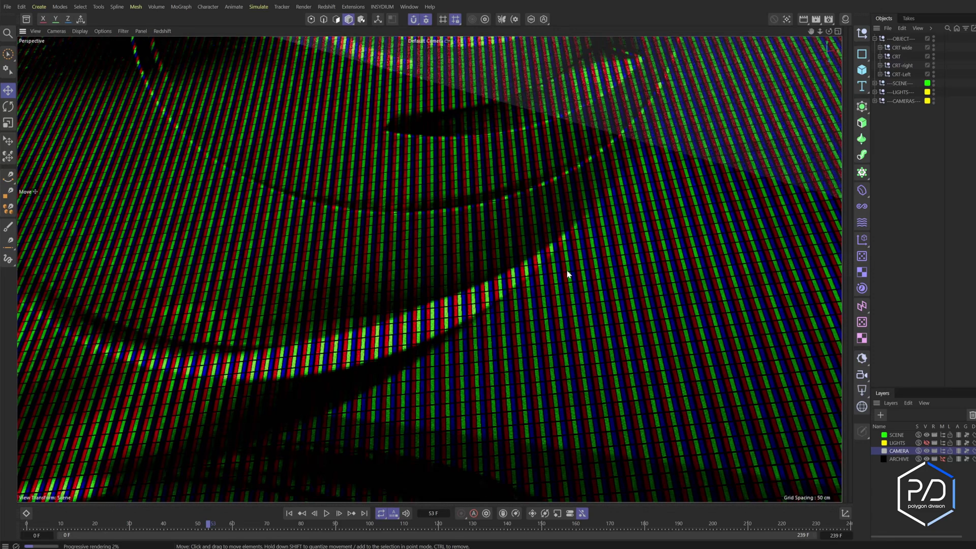
Open the CRT material's node graph and inspect the LED IMAGE HERE, Object Size and Pixel Size nodes.
{"action": "left_click", "coordinate": [846, 217]}
{"action": "left_click_drag", "start_coordinate": [364, 218], "coordinate": [382, 224]}
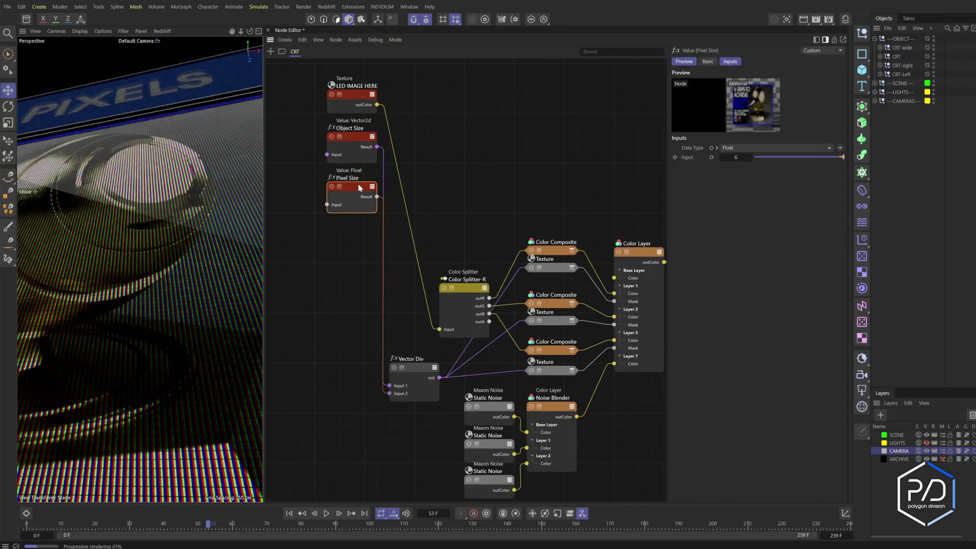
{"action": "left_click", "coordinate": [358, 104]}
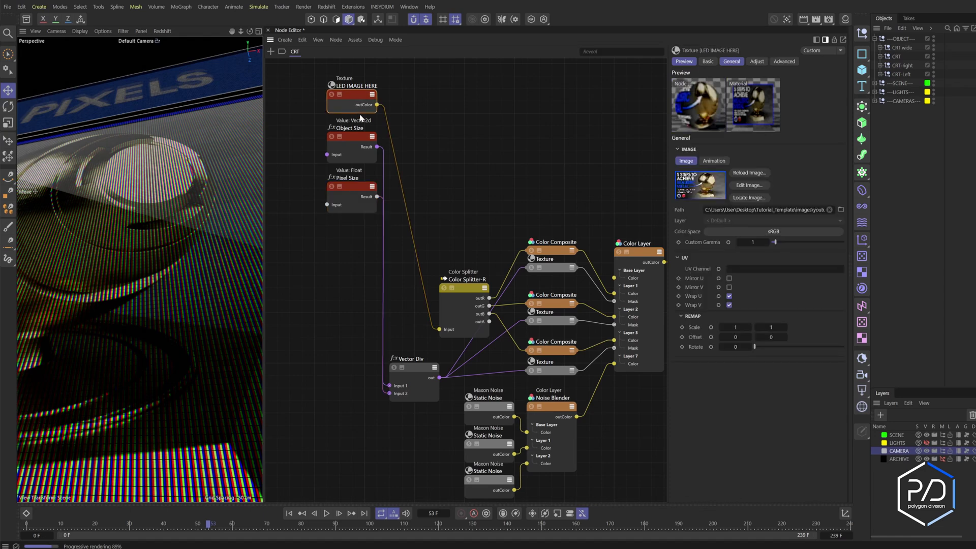
{"action": "left_click", "coordinate": [361, 143]}
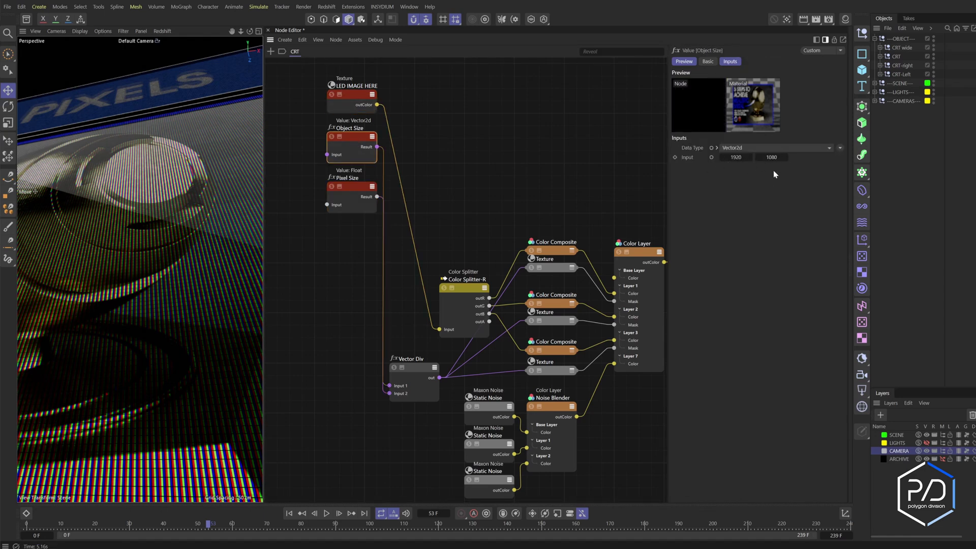
{"action": "left_click", "coordinate": [358, 194]}
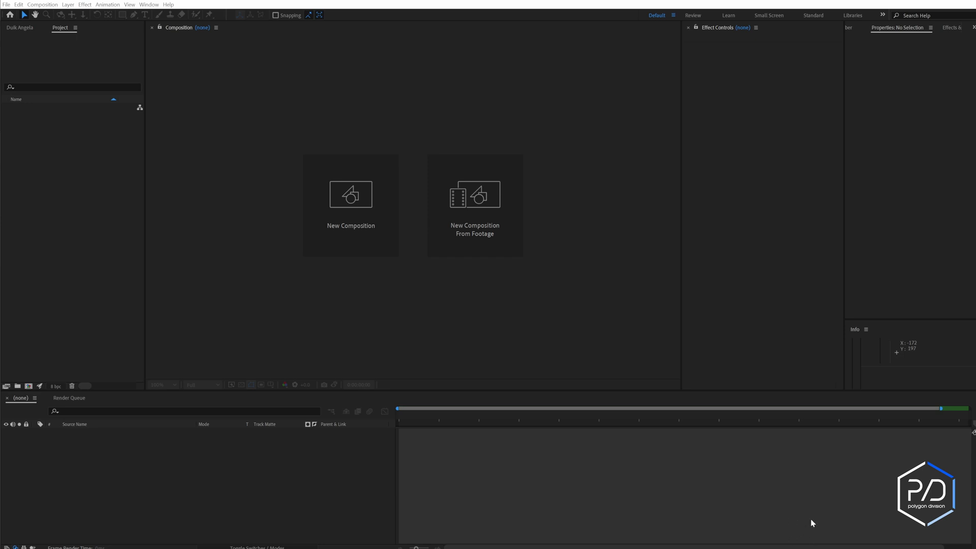
In After Effects, import Title-Node_IORtoMetalTint.mov from the Tutorial_Template folder and create a composition from it.
{"action": "double_click", "coordinate": [87, 148]}
{"action": "left_click", "coordinate": [187, 30]}
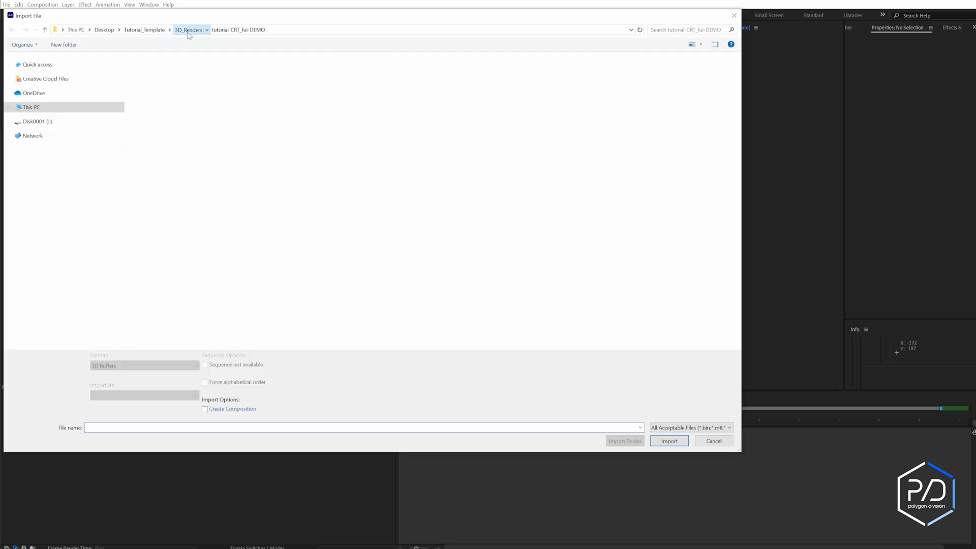
{"action": "left_click", "coordinate": [144, 29]}
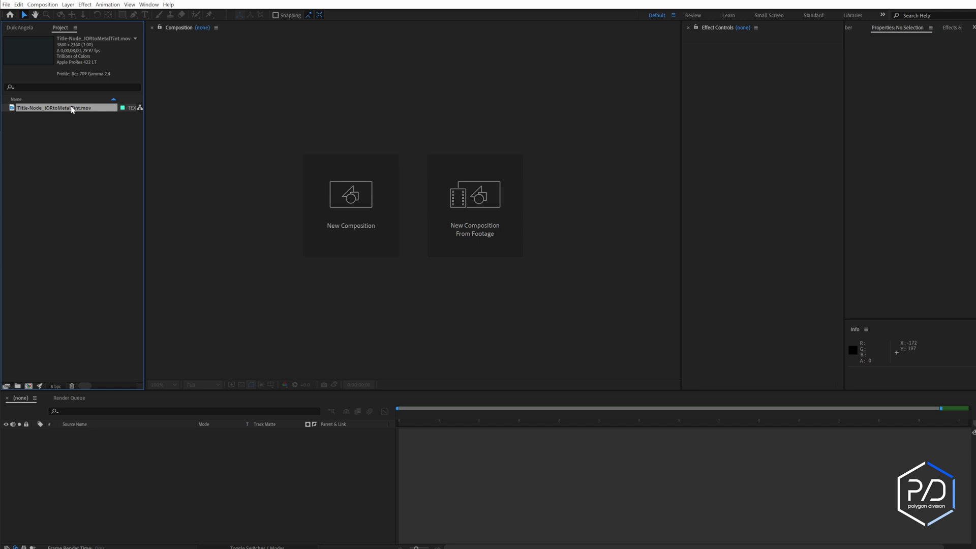
{"action": "left_click_drag", "start_coordinate": [72, 109], "coordinate": [102, 398]}
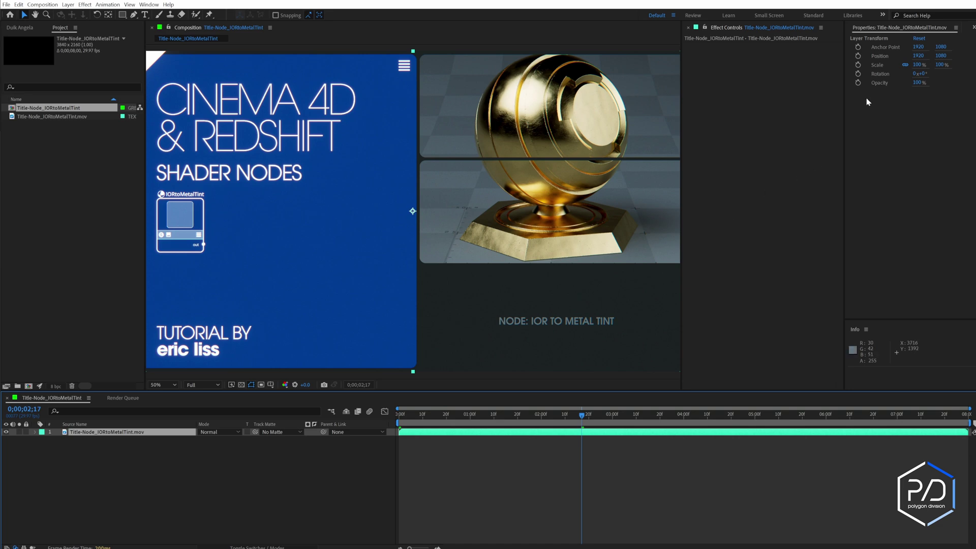
Widen the composition viewer to show the whole frame and deselect the footage layer.
{"action": "left_click_drag", "start_coordinate": [843, 129], "coordinate": [880, 131]}
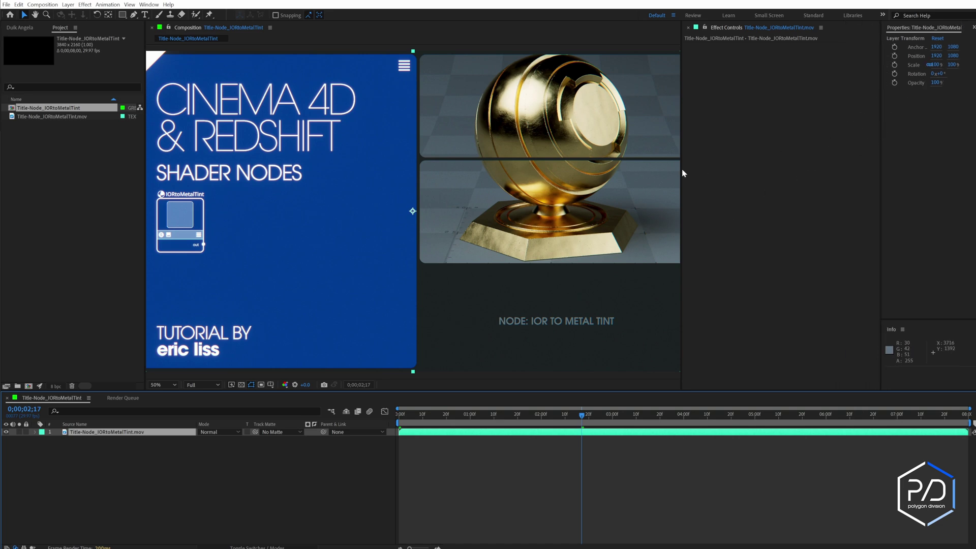
{"action": "left_click_drag", "start_coordinate": [682, 171], "coordinate": [747, 175]}
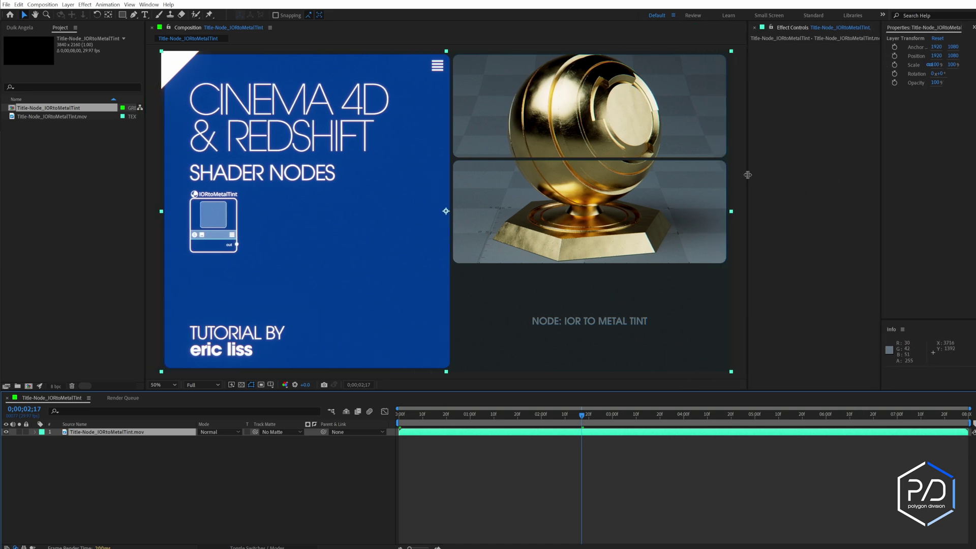
{"action": "left_click", "coordinate": [383, 461]}
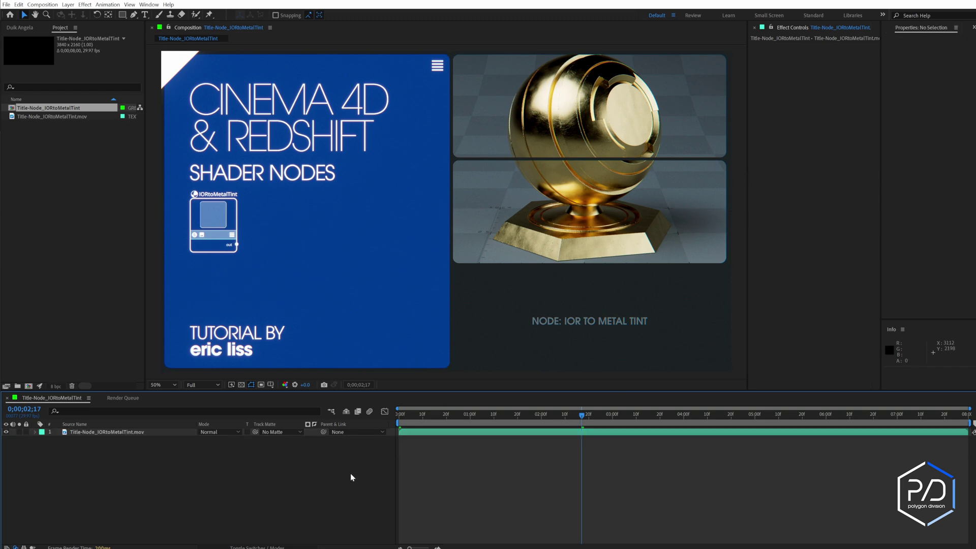
Resize the composition to 320 x 180 px by dividing the 1920 px width by 6 with the aspect ratio locked.
{"action": "key", "text": "ctrl+k"}
{"action": "type", "text": "1920"}
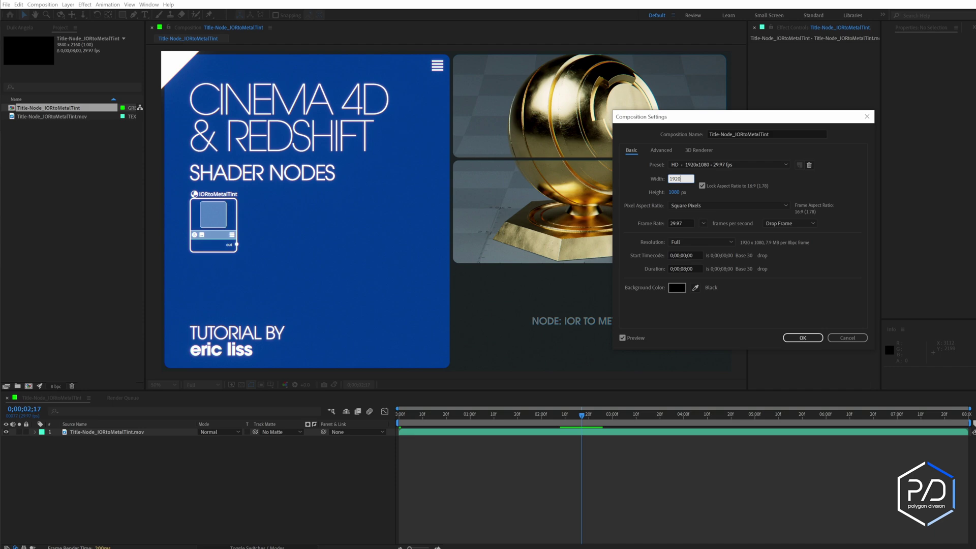
{"action": "key", "text": "Tab"}
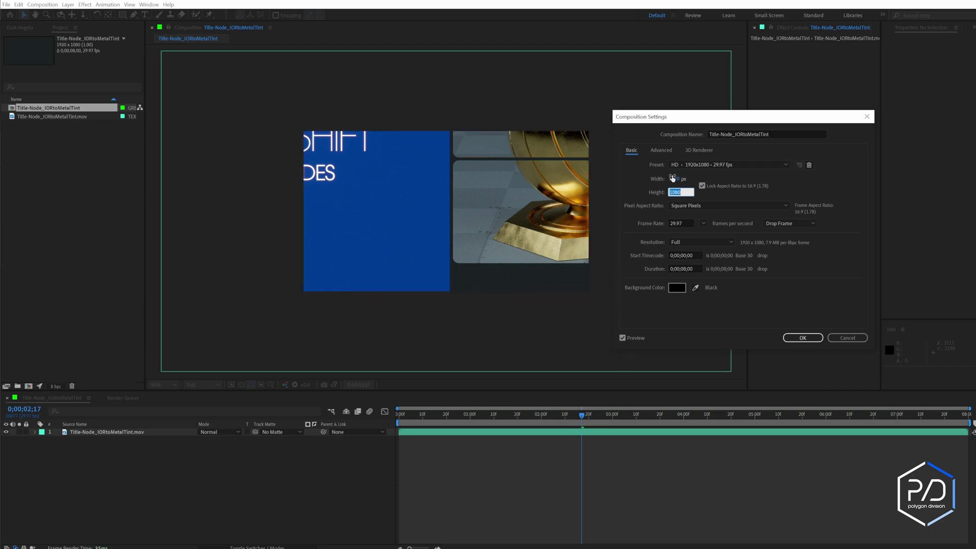
{"action": "left_click", "coordinate": [674, 178]}
{"action": "left_click", "coordinate": [692, 179]}
{"action": "type", "text": "/6"}
{"action": "key", "text": "Tab"}
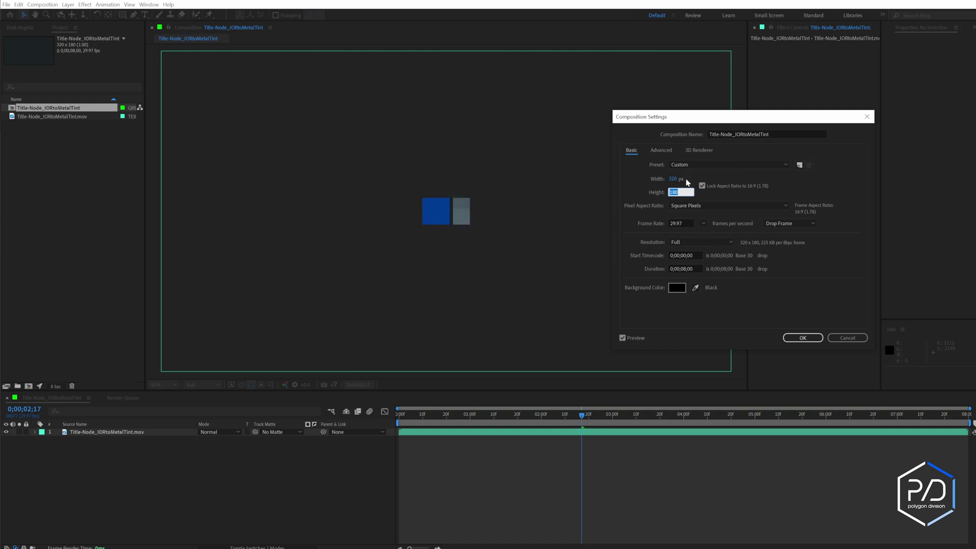
{"action": "left_click", "coordinate": [805, 338]}
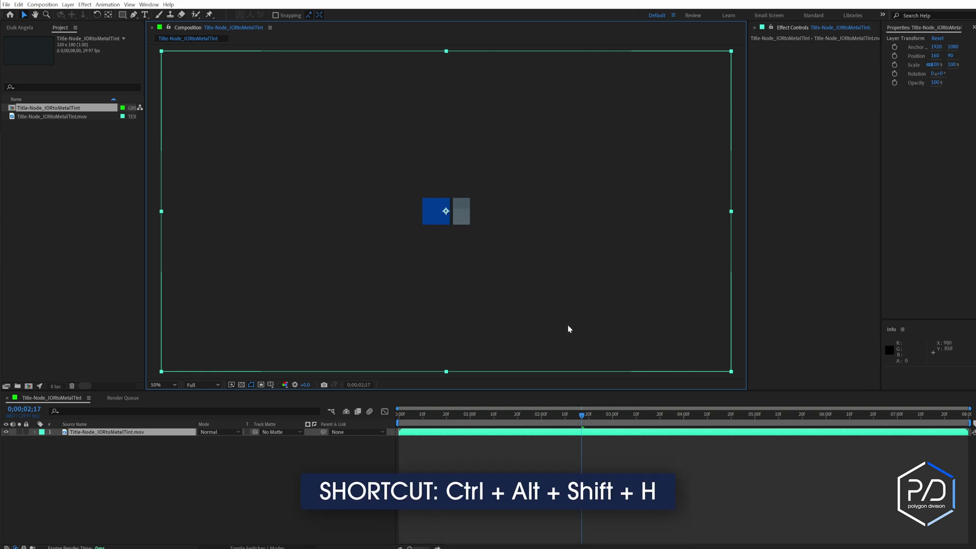
Scale the Title-Node_IORtoMetalTint.mov layer with Fit to Comp Width.
{"action": "key", "text": "ctrl+alt+shift+h"}
{"action": "key", "text": "period"}
{"action": "key", "text": "period"}
{"action": "key", "text": "period"}
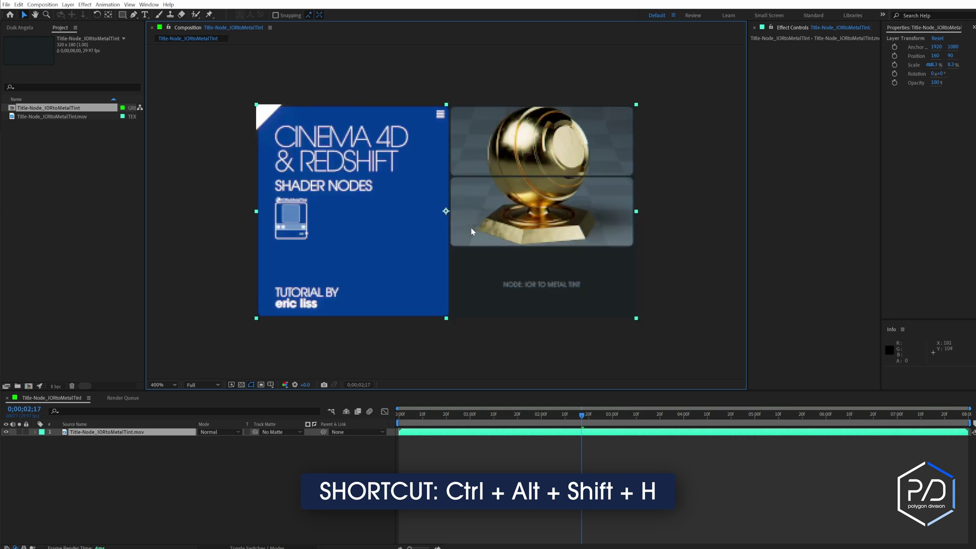
Apply the Fit to Comp transform to the footage layer and deselect it.
{"action": "right_click", "coordinate": [429, 436]}
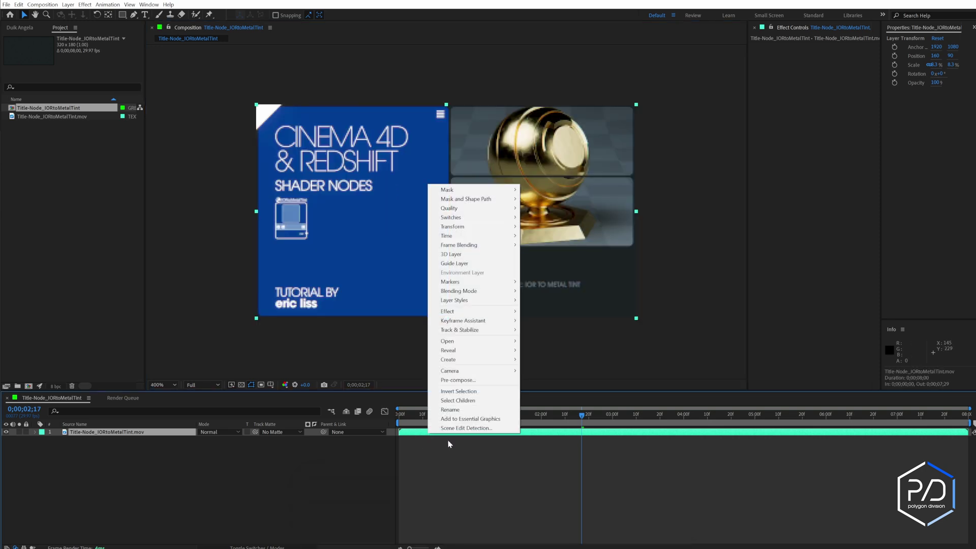
{"action": "mouse_move", "coordinate": [459, 226]}
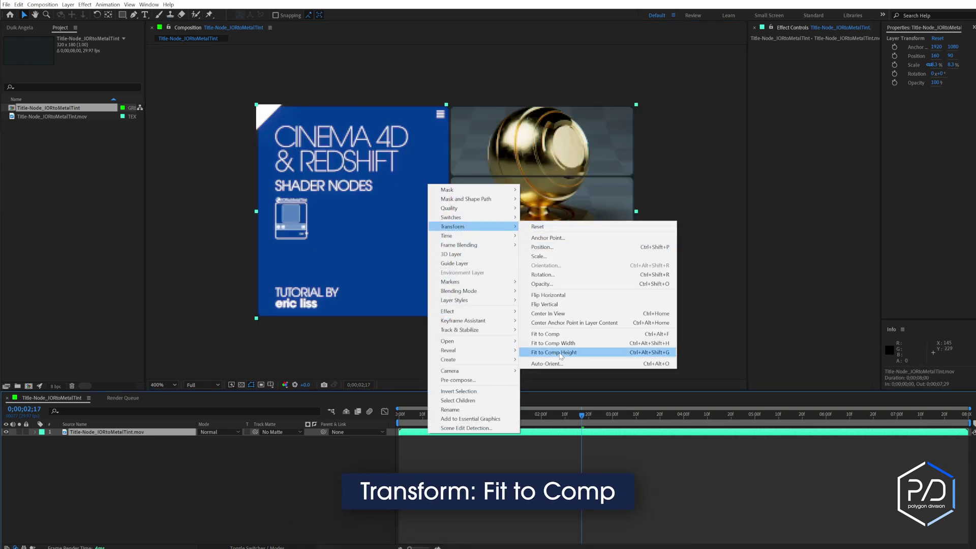
{"action": "left_click", "coordinate": [553, 333]}
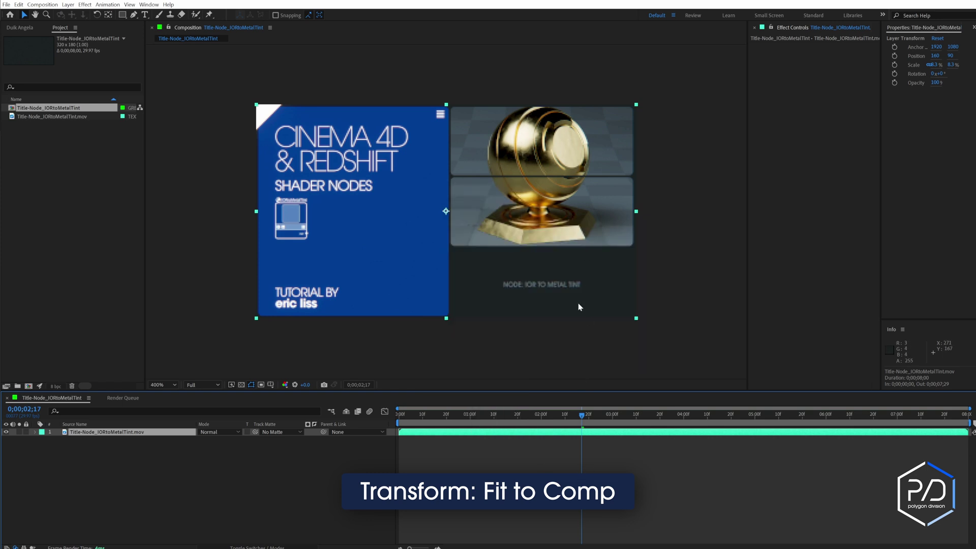
{"action": "left_click", "coordinate": [354, 488]}
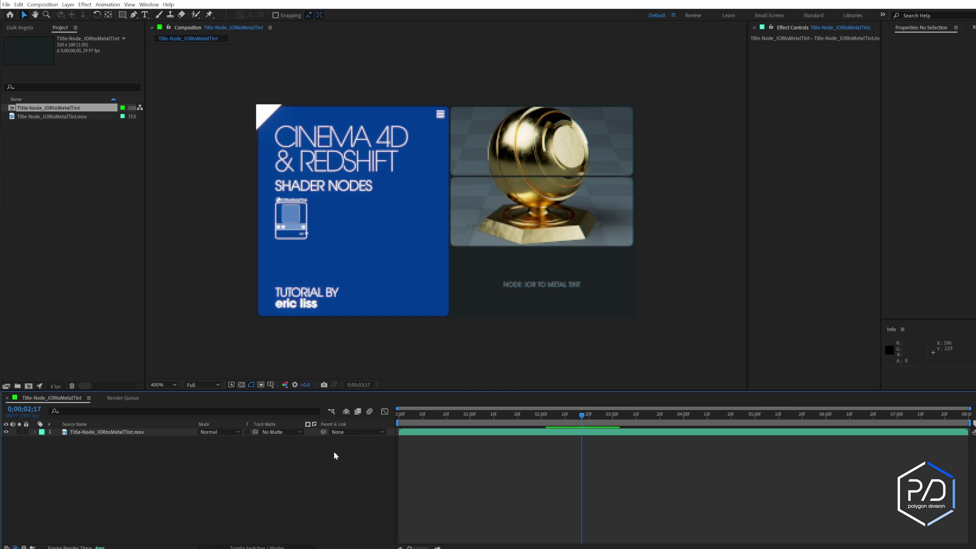
Add the composition to the render queue and set its output module format to JPEG Sequence.
{"action": "left_click", "coordinate": [42, 5]}
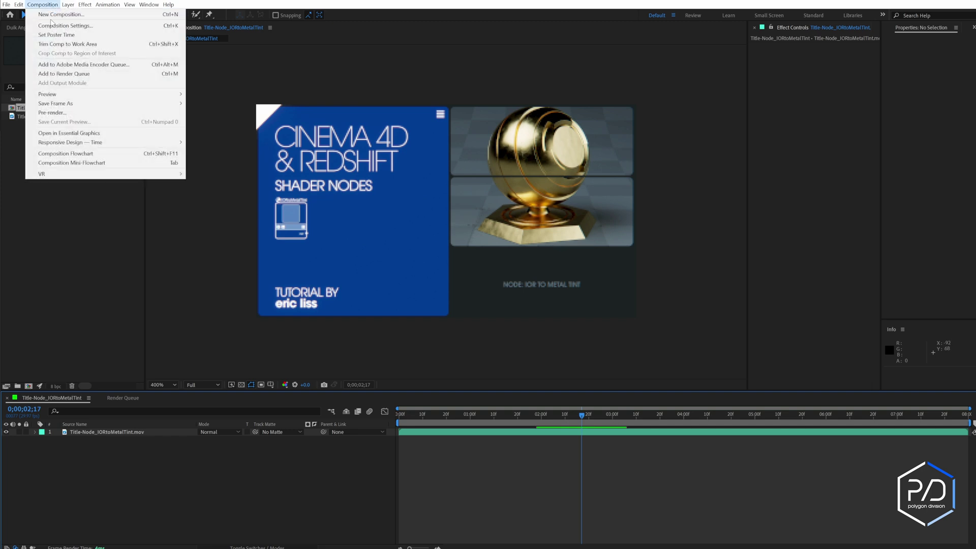
{"action": "left_click", "coordinate": [58, 74]}
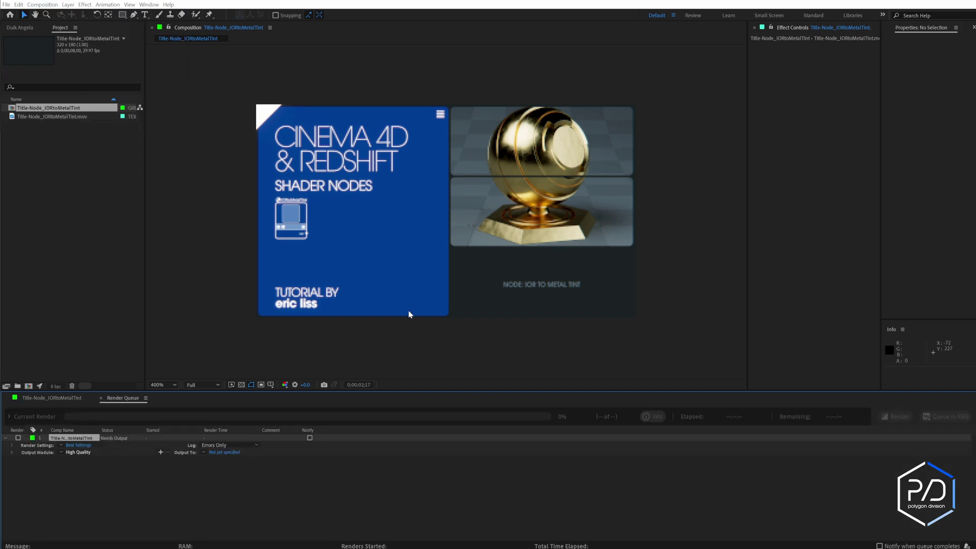
{"action": "left_click", "coordinate": [78, 452]}
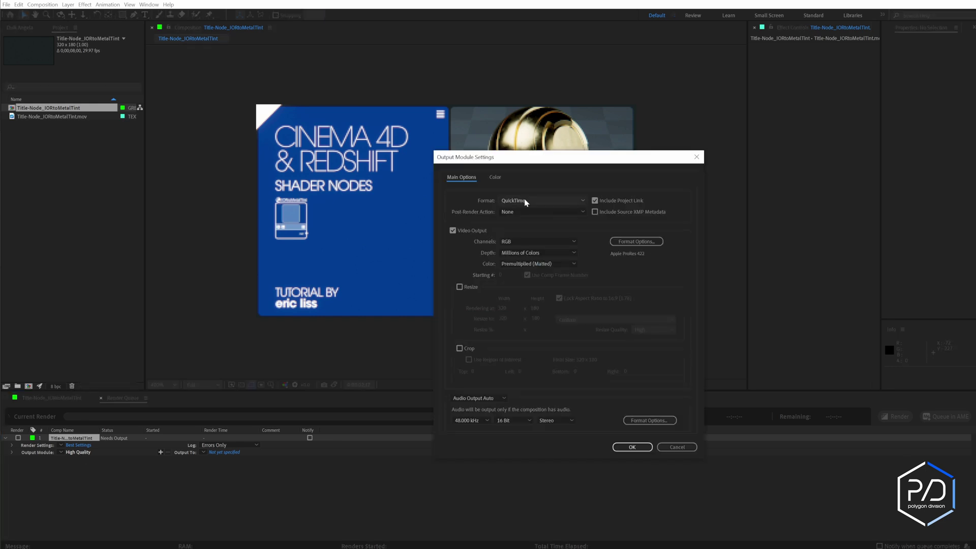
{"action": "left_click", "coordinate": [528, 200]}
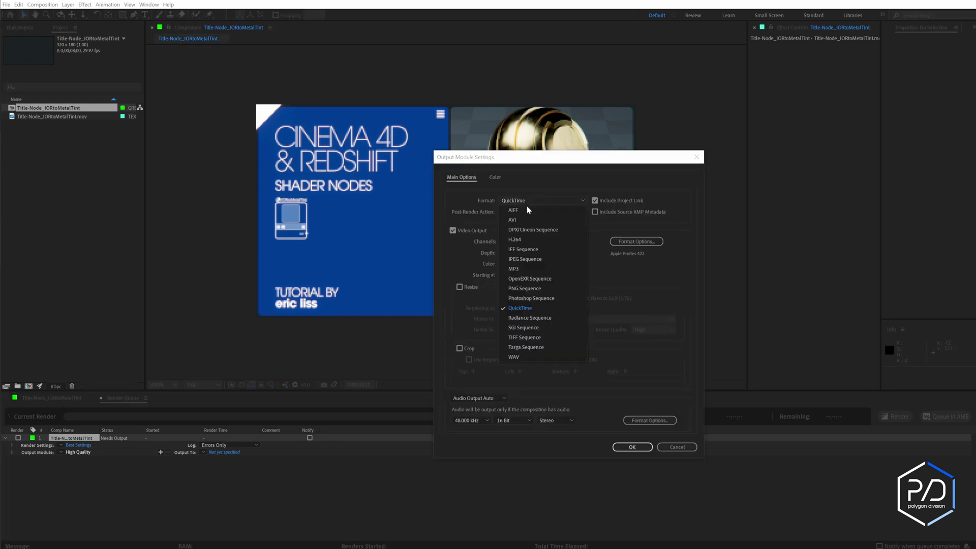
{"action": "left_click", "coordinate": [529, 259]}
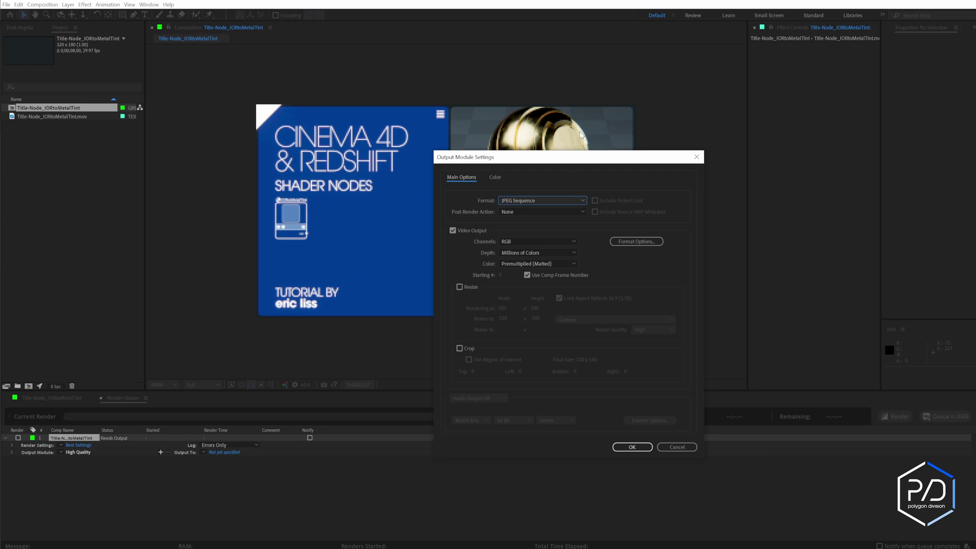
{"action": "left_click_drag", "start_coordinate": [585, 157], "coordinate": [503, 134]}
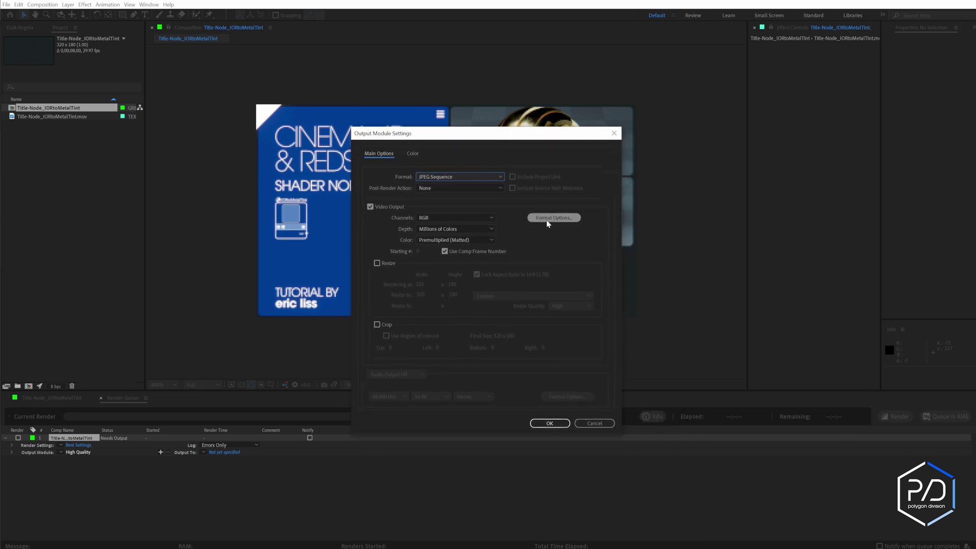
Set the JPEG quality to 8 (Maximum) and accept the output module settings.
{"action": "left_click", "coordinate": [553, 219]}
{"action": "left_click_drag", "start_coordinate": [600, 285], "coordinate": [600, 285]}
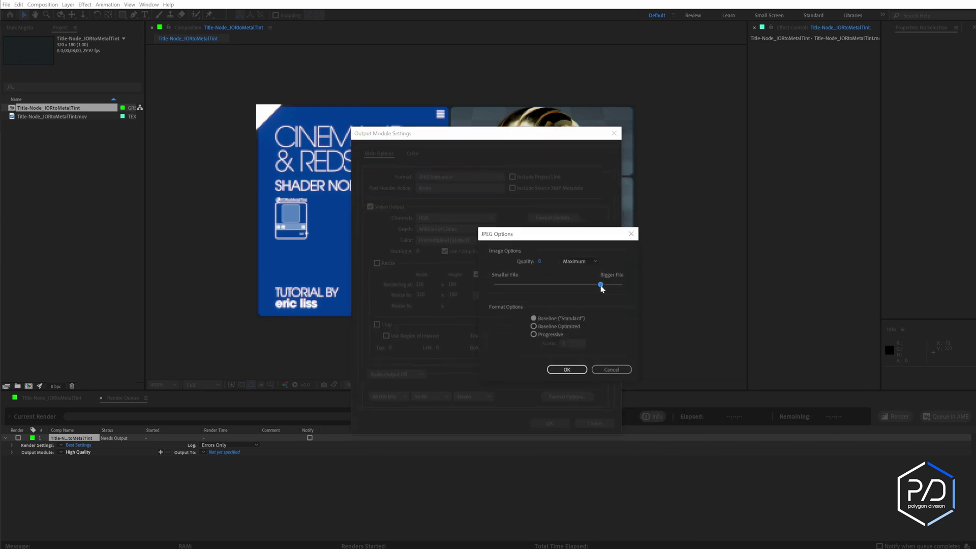
{"action": "left_click", "coordinate": [564, 369]}
{"action": "left_click", "coordinate": [551, 424]}
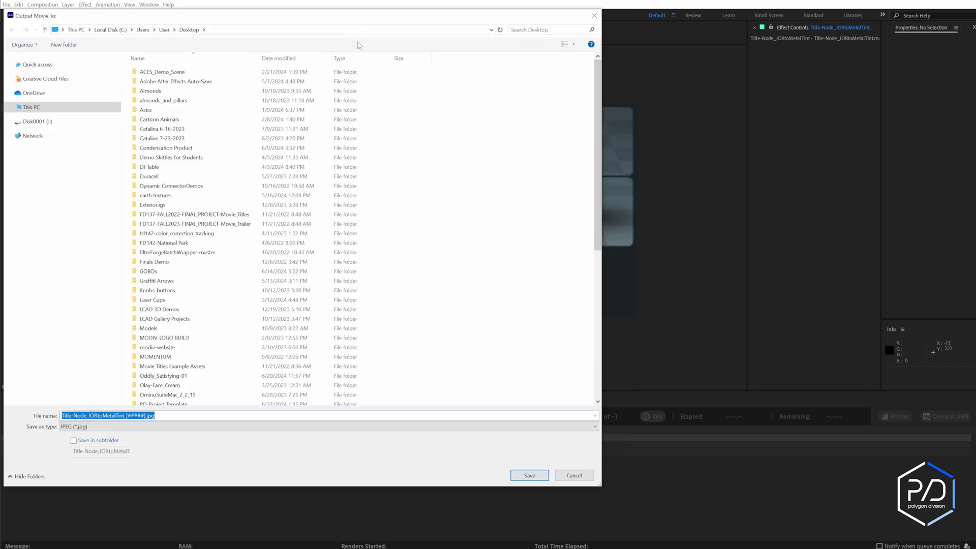
Cancel choosing the output file and create a second composition from the Title-Node_IORtoMetalTint.mov footage.
{"action": "left_click", "coordinate": [568, 472]}
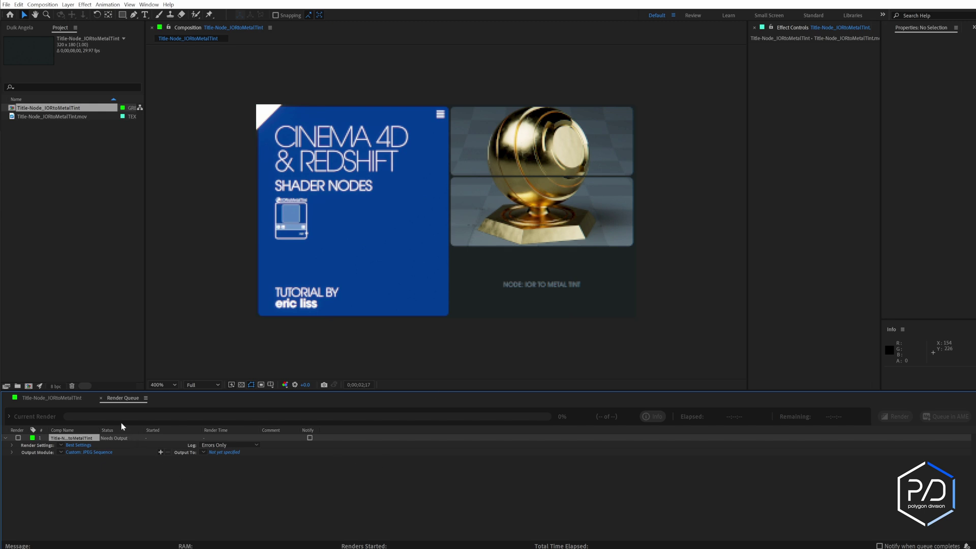
{"action": "left_click", "coordinate": [51, 397]}
{"action": "left_click", "coordinate": [68, 117]}
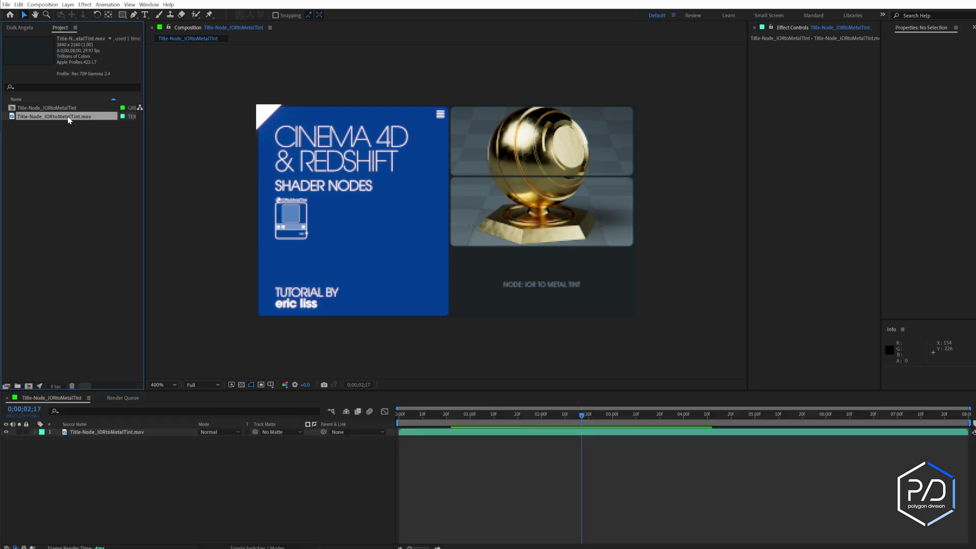
{"action": "left_click_drag", "start_coordinate": [69, 118], "coordinate": [28, 386]}
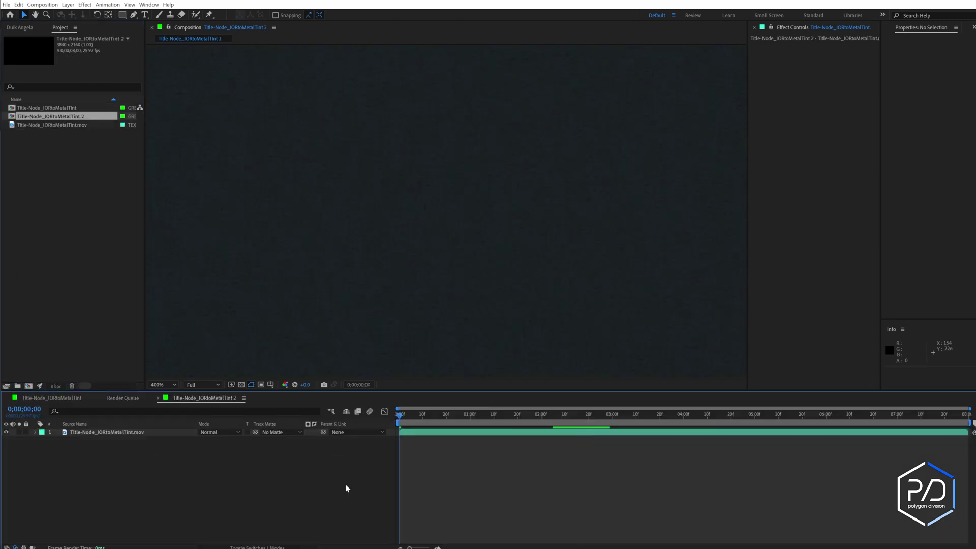
Set the new composition's width to 1920 px with the 16:9 aspect ratio locked.
{"action": "key", "text": "ctrl+k"}
{"action": "left_click", "coordinate": [676, 178]}
{"action": "type", "text": "1920"}
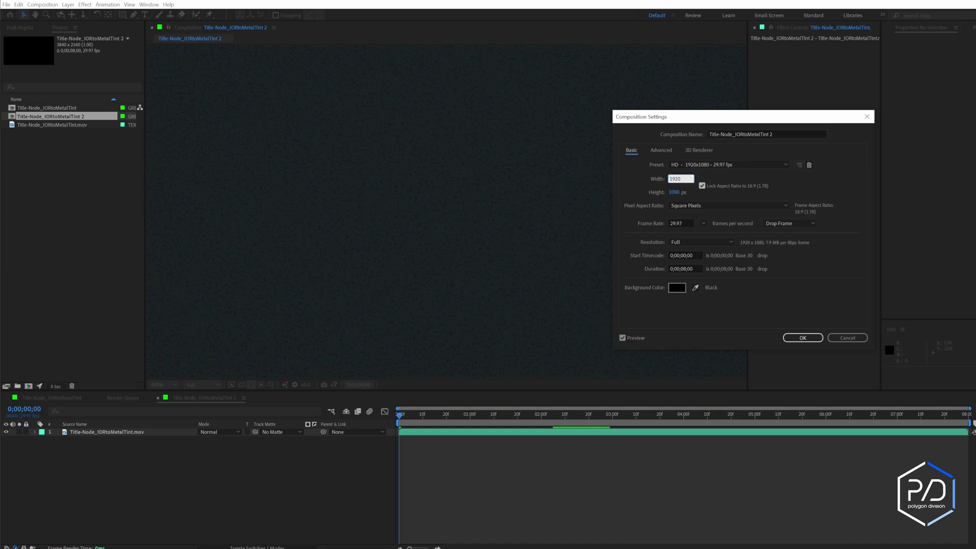
{"action": "key", "text": "Return"}
Fit the footage layer to the resized composition and move the current time to 0;00;02;06.
{"action": "left_click", "coordinate": [456, 432]}
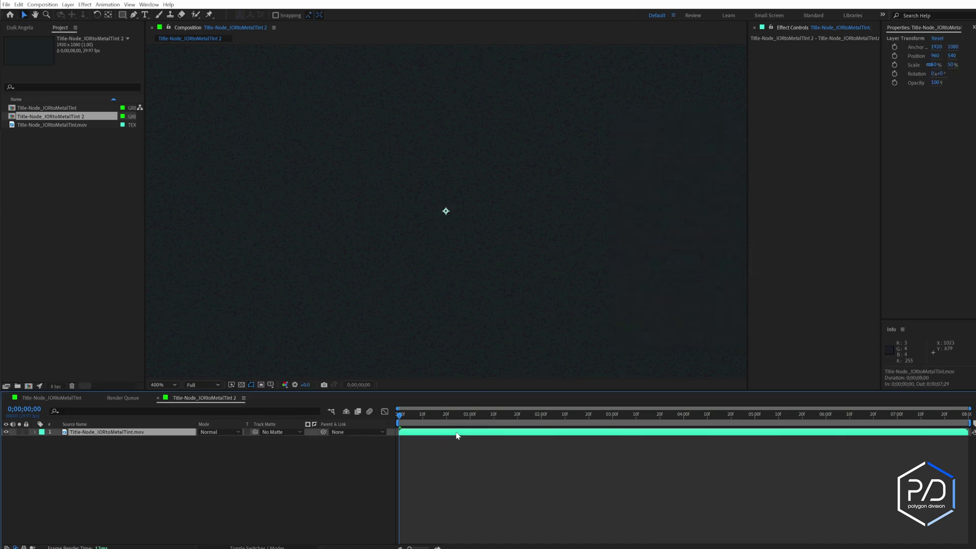
{"action": "scroll", "coordinate": [510, 242], "scroll_direction": "down", "scroll_amount": 2}
{"action": "left_click", "coordinate": [556, 414]}
{"action": "left_click", "coordinate": [148, 471]}
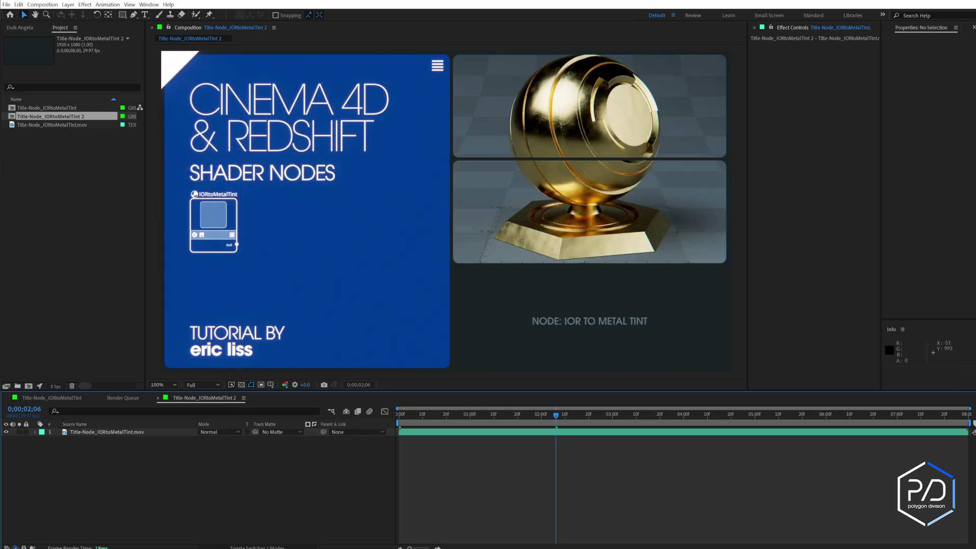
Add the second composition to the render queue and resize its output to 320 x 180 with Low resize quality.
{"action": "left_click", "coordinate": [42, 4]}
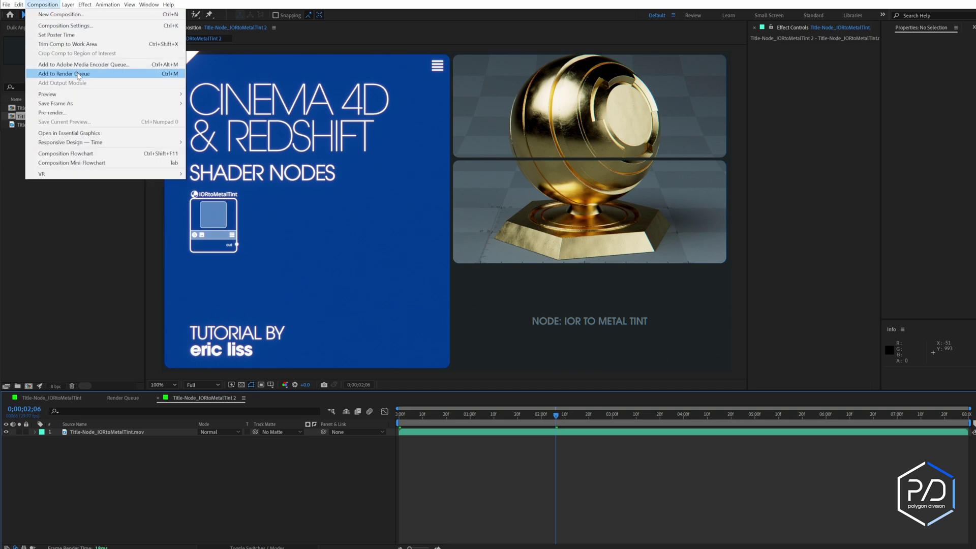
{"action": "left_click", "coordinate": [61, 75]}
{"action": "left_click", "coordinate": [78, 473]}
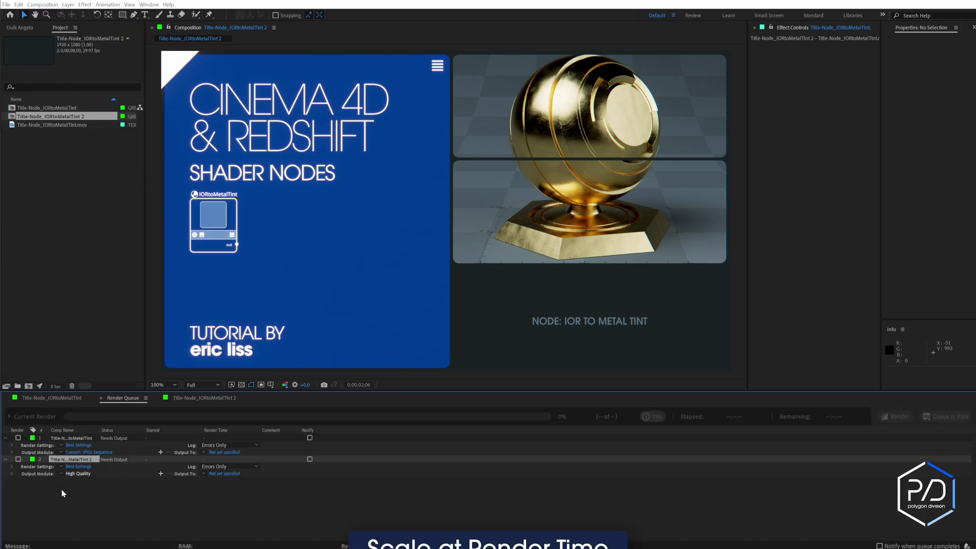
{"action": "left_click", "coordinate": [377, 264]}
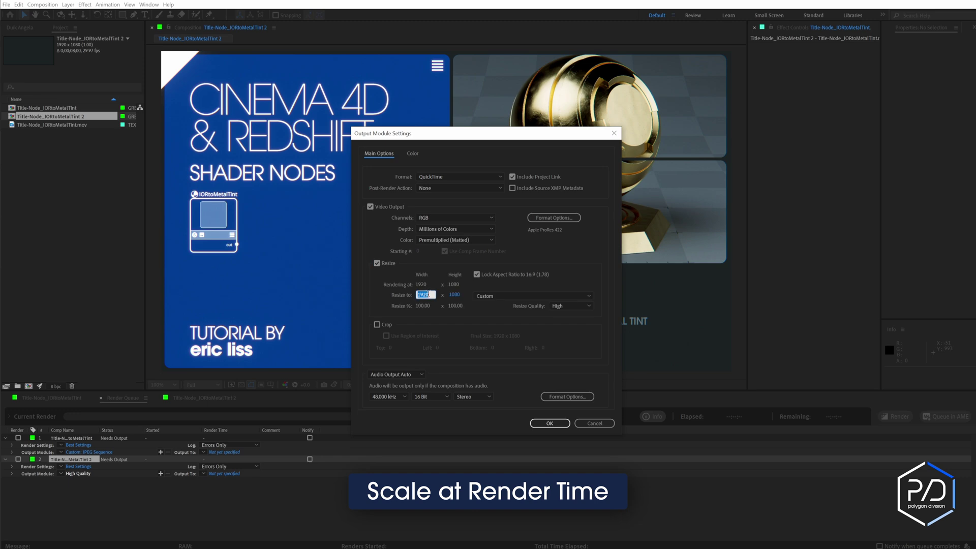
{"action": "key", "text": "Tab"}
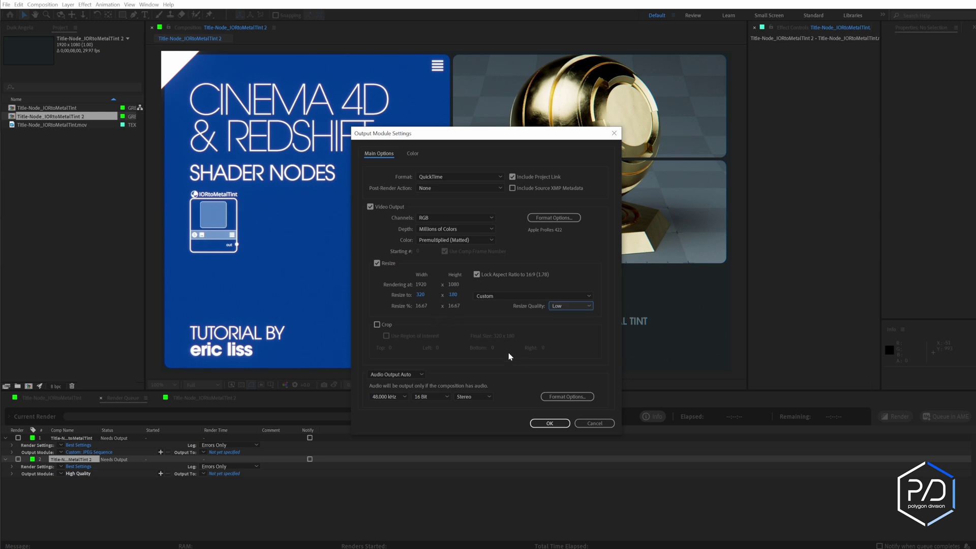
Turn the audio output off, set the output format to JPEG Sequence and accept the output module settings.
{"action": "left_click", "coordinate": [406, 374]}
{"action": "left_click", "coordinate": [396, 403]}
{"action": "left_click", "coordinate": [470, 177]}
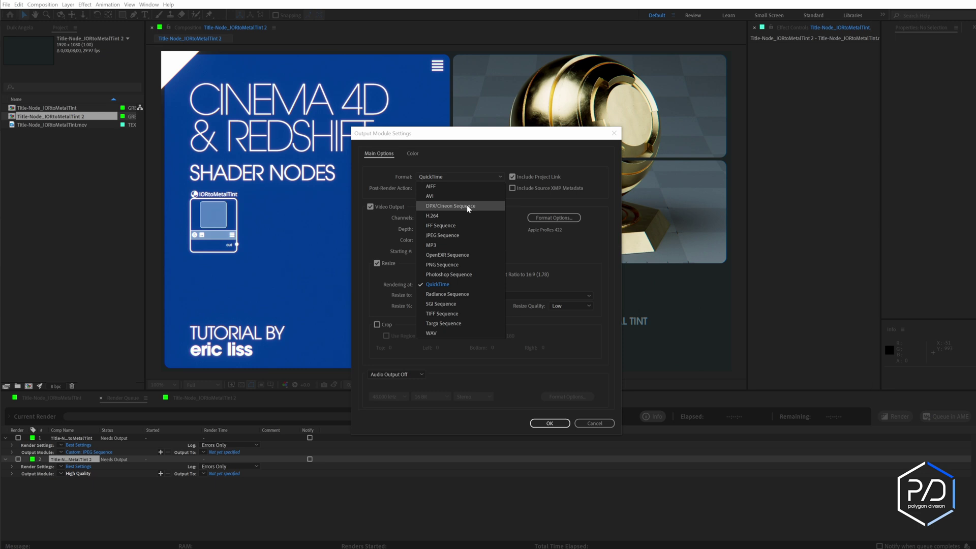
{"action": "left_click", "coordinate": [460, 240]}
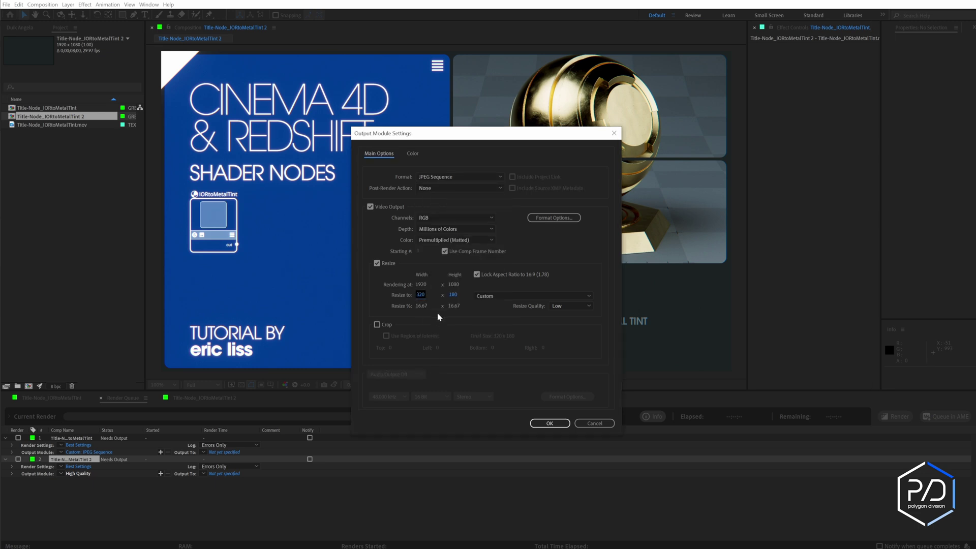
{"action": "key", "text": "Return"}
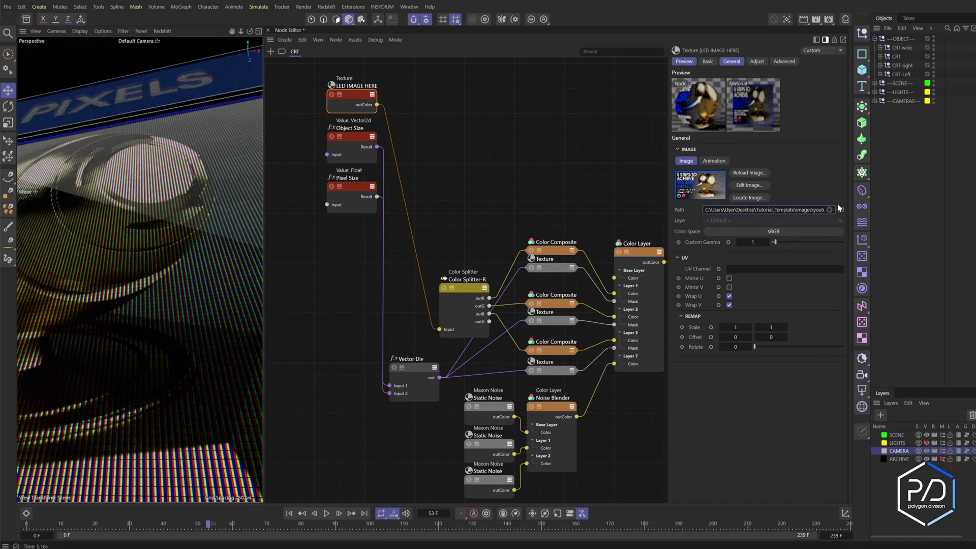
Switch to Cinema 4D, load the Promo_Bumper sequence image into the LED IMAGE HERE texture and choose a playback mode for its animation.
{"action": "left_click", "coordinate": [840, 209]}
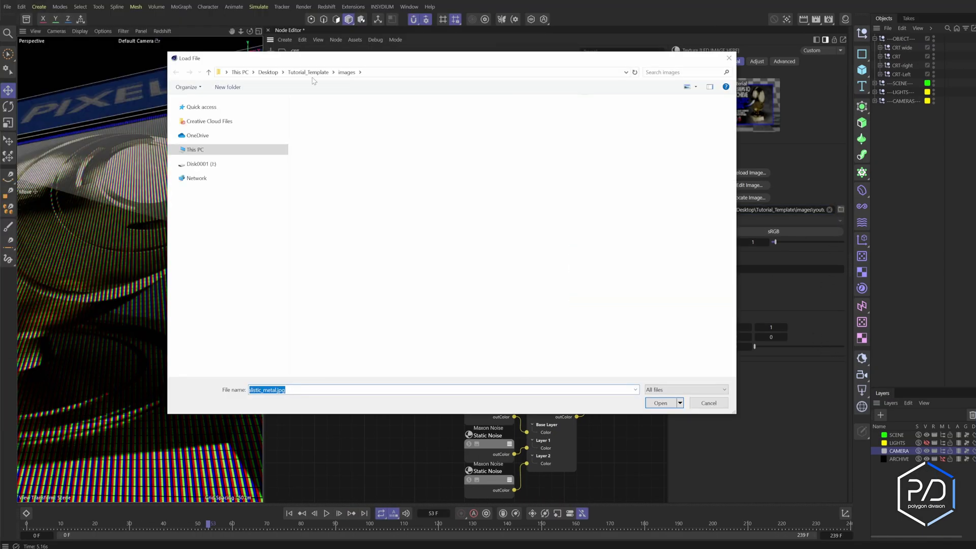
{"action": "left_click", "coordinate": [308, 72]}
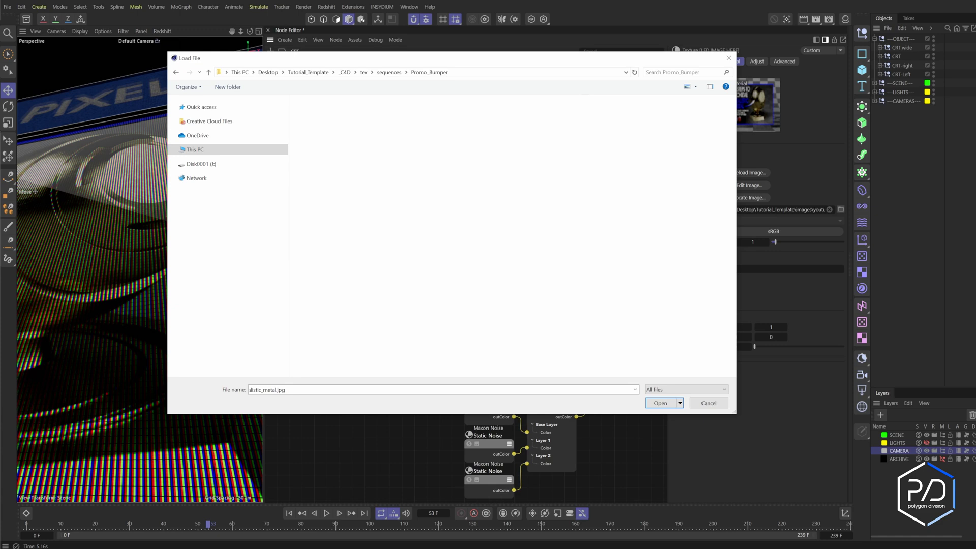
{"action": "left_click", "coordinate": [658, 403]}
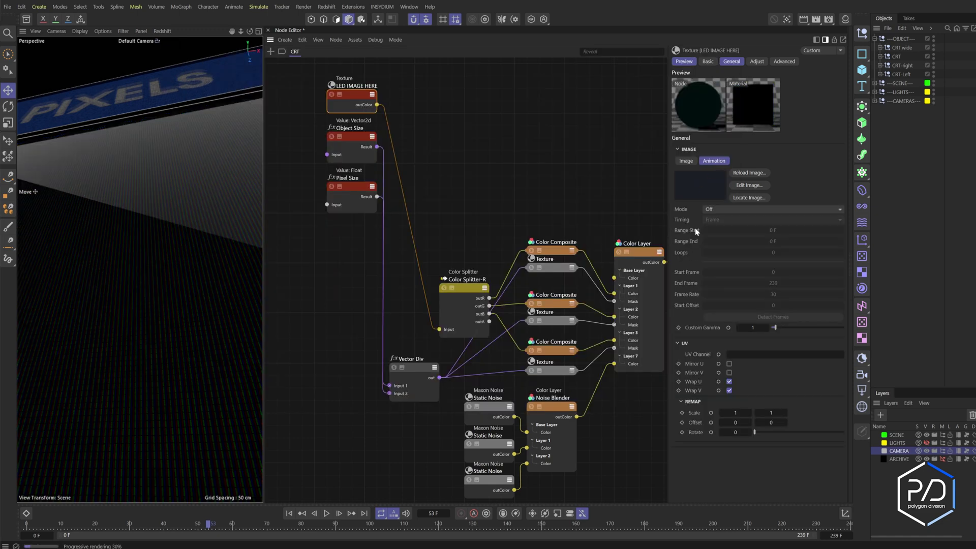
{"action": "left_click", "coordinate": [712, 209]}
{"action": "left_click", "coordinate": [718, 237]}
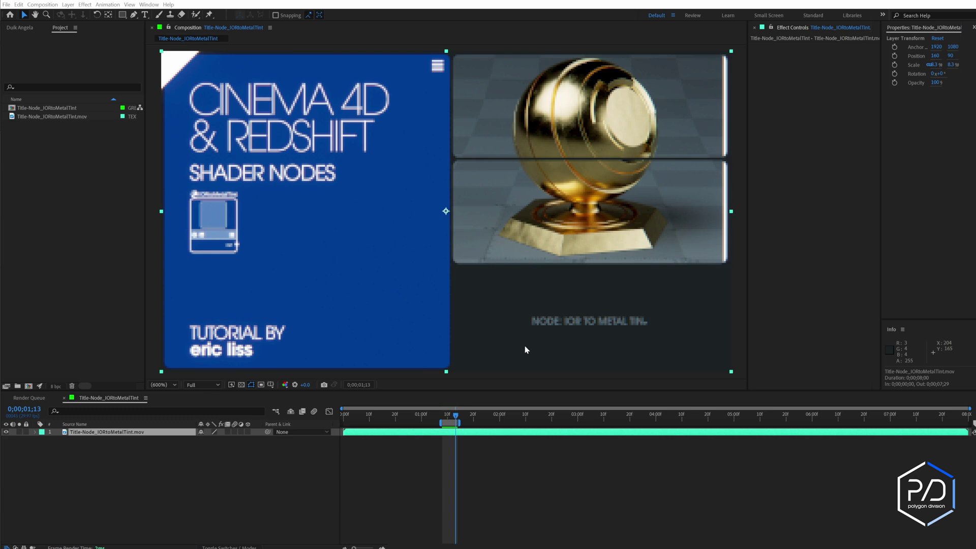
Switch back to After Effects, create a new composition from Title-Node_IORtoMetalTint.mov and move the current time to 0;00;01;00.
{"action": "left_click", "coordinate": [71, 117]}
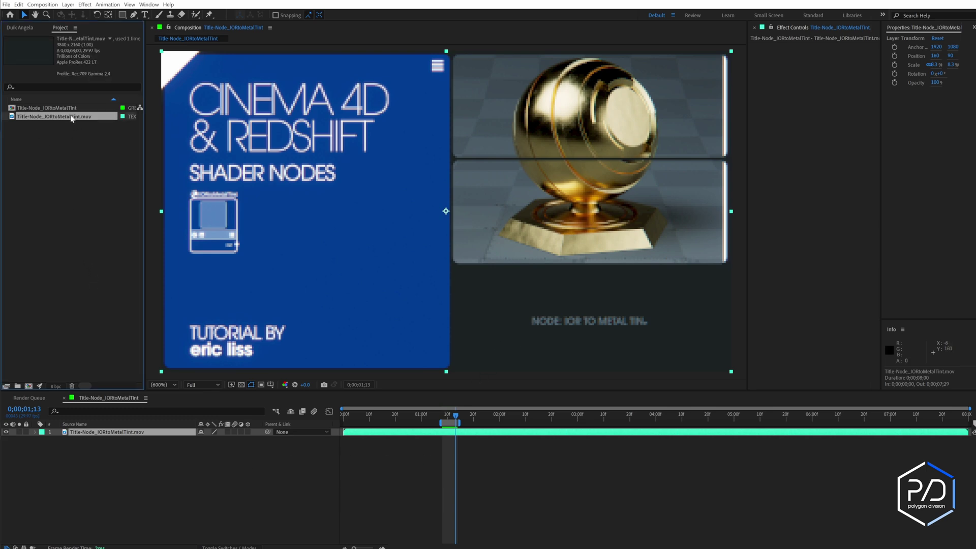
{"action": "left_click_drag", "start_coordinate": [71, 119], "coordinate": [29, 386]}
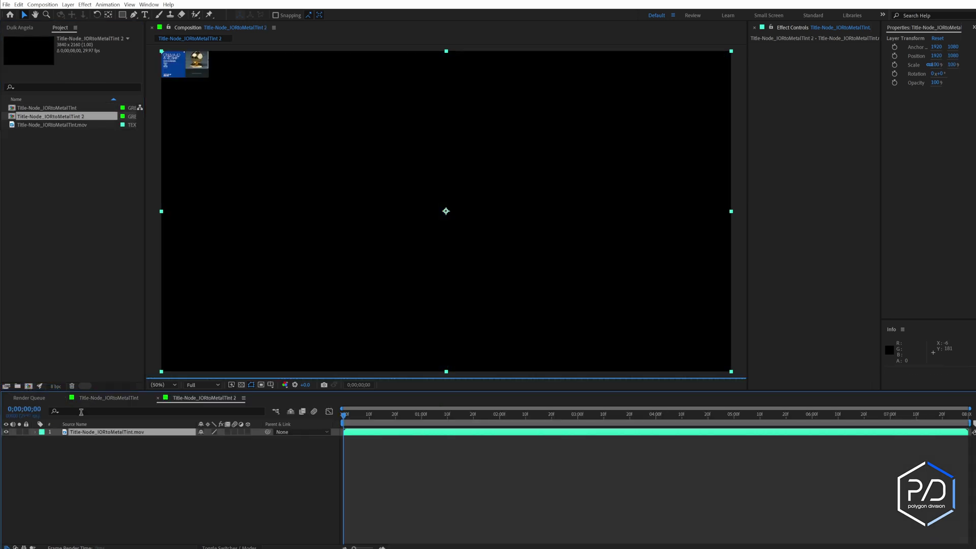
{"action": "left_click", "coordinate": [174, 453]}
{"action": "left_click", "coordinate": [422, 421]}
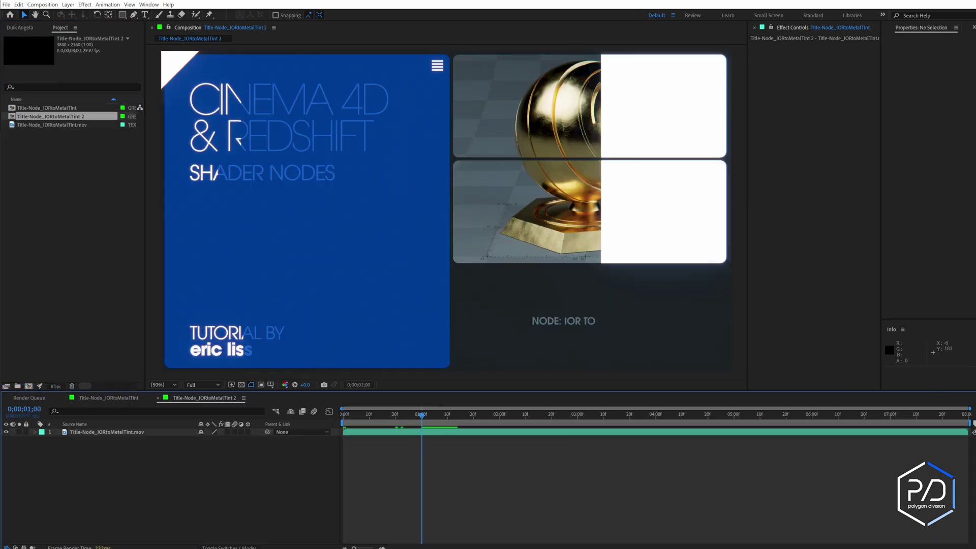
Apply the Mosaic effect to an FX adjustment layer above the footage, with 1920 horizontal and 1080 vertical blocks.
{"action": "right_click", "coordinate": [796, 115]}
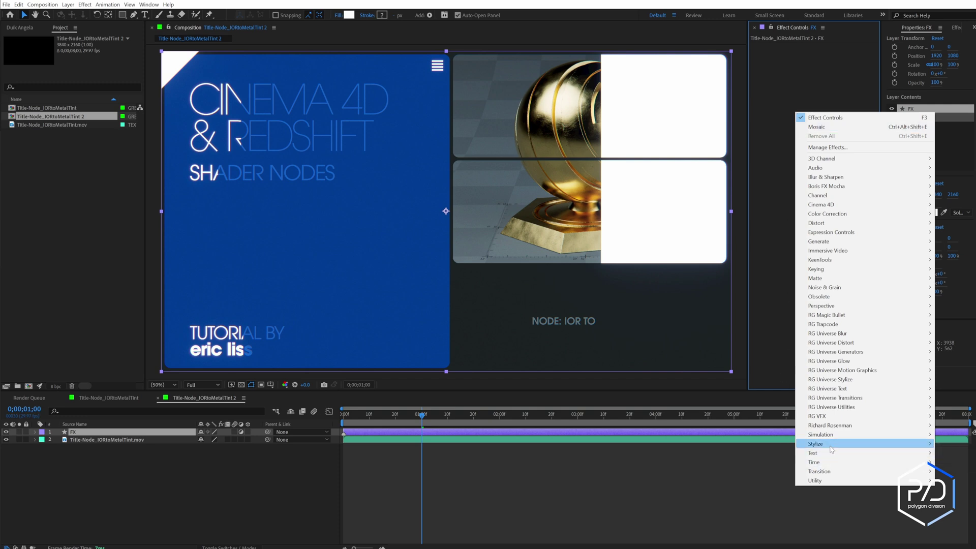
{"action": "mouse_move", "coordinate": [831, 445]}
{"action": "left_click", "coordinate": [968, 383]}
{"action": "left_click", "coordinate": [823, 54]}
{"action": "type", "text": "1920"}
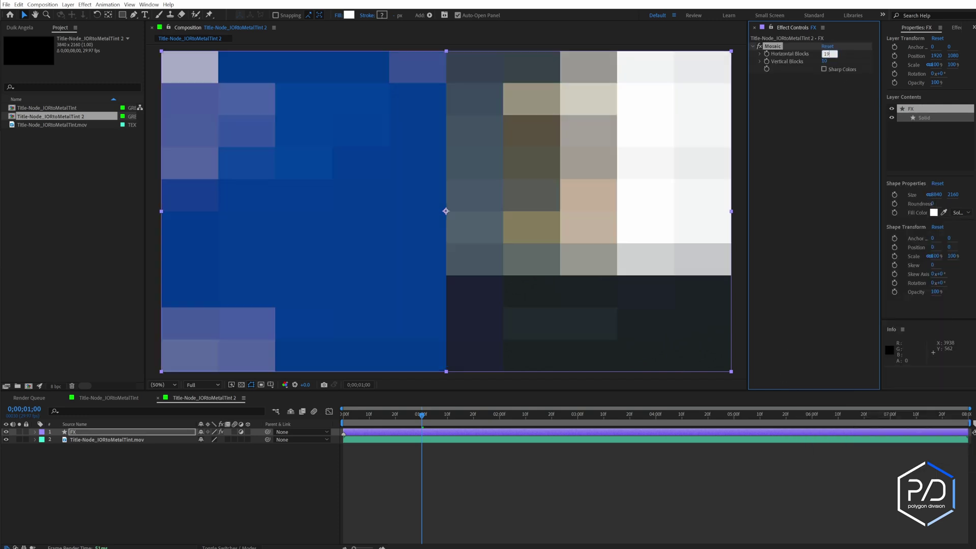
{"action": "key", "text": "Tab"}
{"action": "type", "text": "1080"}
{"action": "key", "text": "Return"}
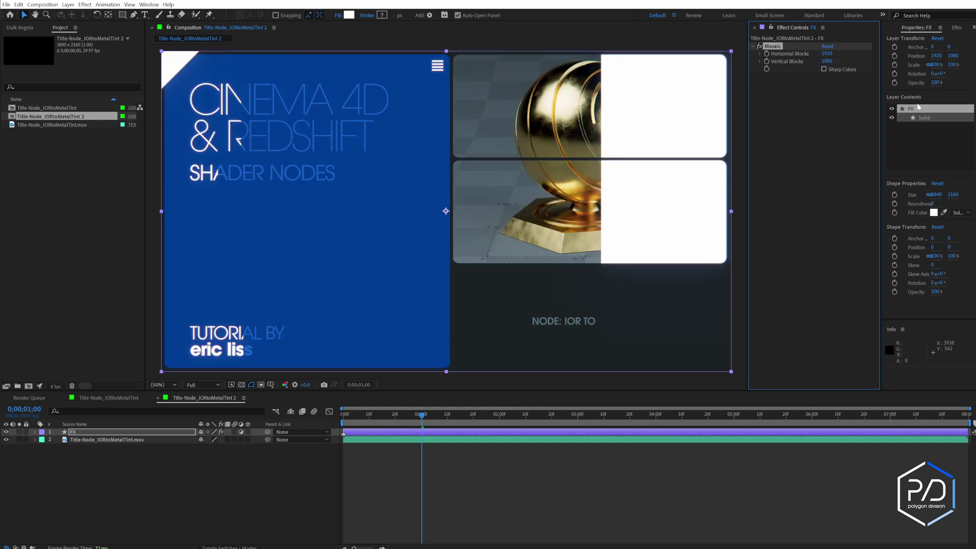
Set the Mosaic blocks to 1920/6 horizontally and 1080/6 vertically, and enable Sharp Colors.
{"action": "left_click", "coordinate": [797, 121]}
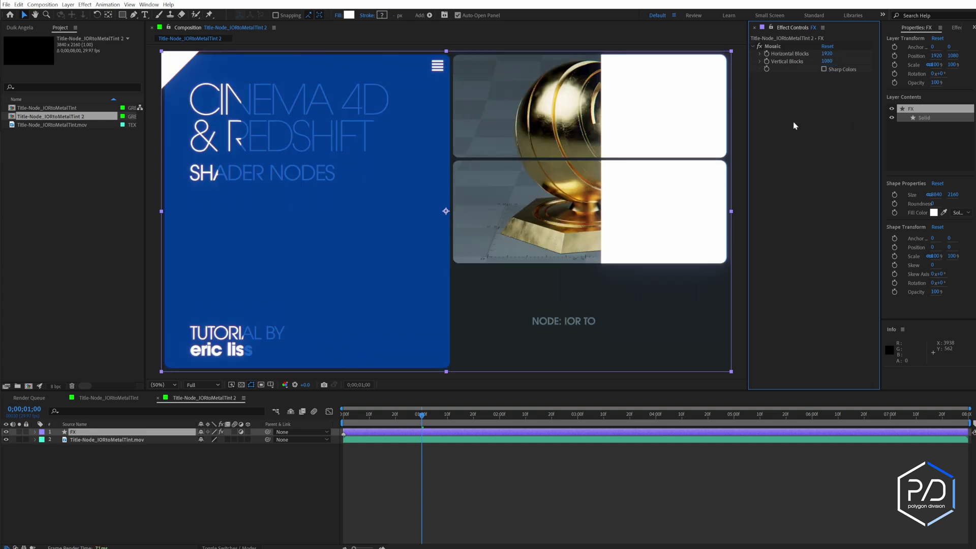
{"action": "left_click", "coordinate": [826, 53]}
{"action": "type", "text": "1920/"}
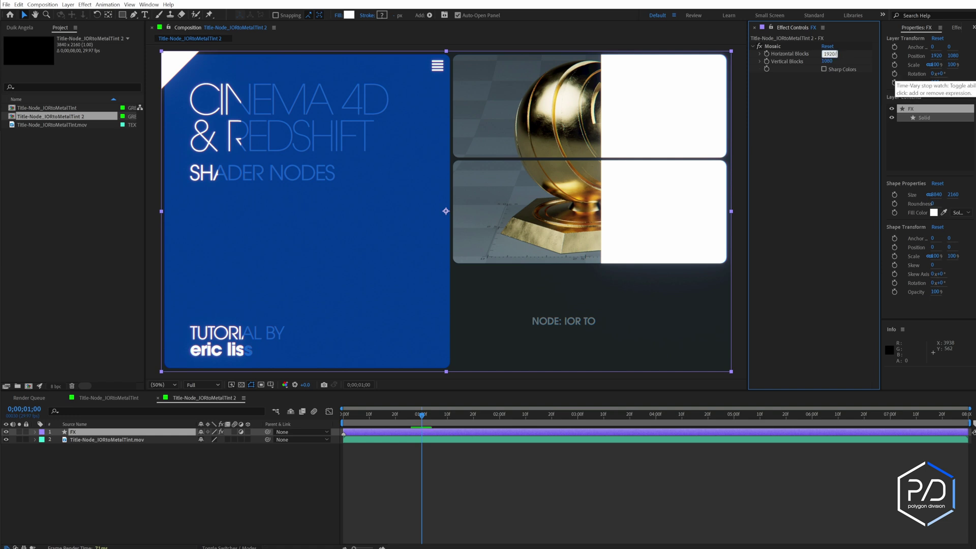
{"action": "type", "text": "6"}
{"action": "key", "text": "Tab"}
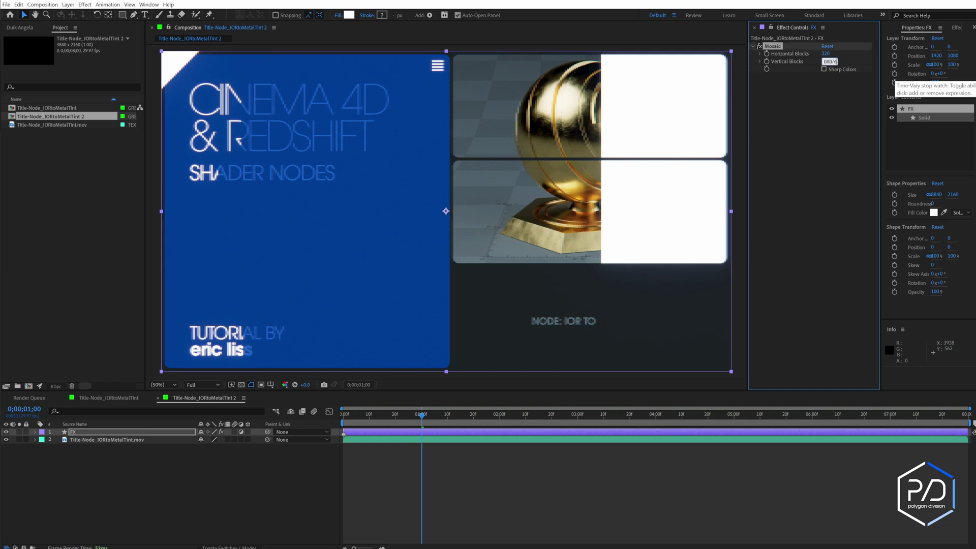
{"action": "type", "text": "/6"}
{"action": "key", "text": "Return"}
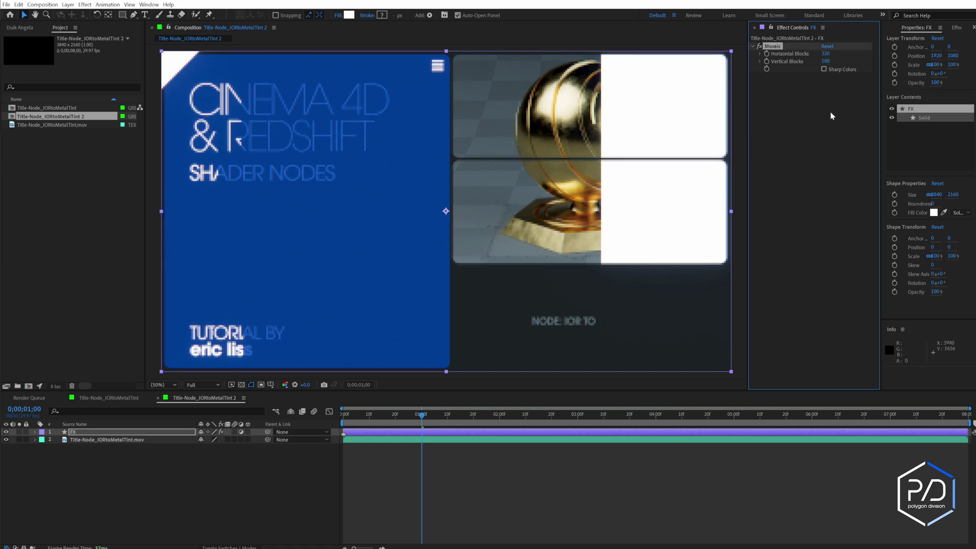
{"action": "left_click", "coordinate": [823, 69]}
Examine the Mosaic pixelation up close on the gold shader ball, the panel edges and the title text.
{"action": "key", "text": "slash"}
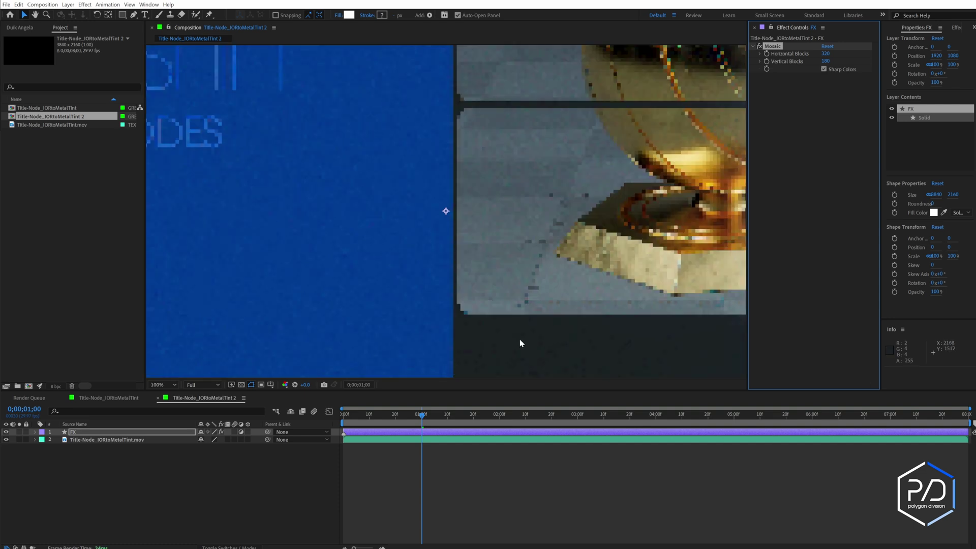
{"action": "key", "text": "space"}
{"action": "left_click_drag", "start_coordinate": [627, 161], "coordinate": [449, 237]}
{"action": "left_click_drag", "start_coordinate": [603, 180], "coordinate": [498, 210]}
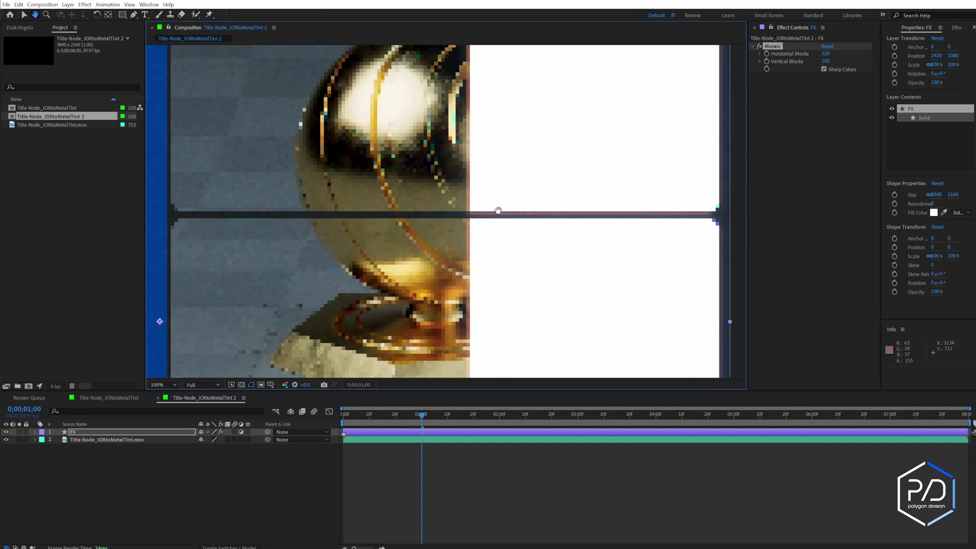
{"action": "left_click_drag", "start_coordinate": [499, 250], "coordinate": [631, 164]}
{"action": "left_click_drag", "start_coordinate": [366, 232], "coordinate": [578, 145]}
{"action": "left_click_drag", "start_coordinate": [475, 197], "coordinate": [641, 230]}
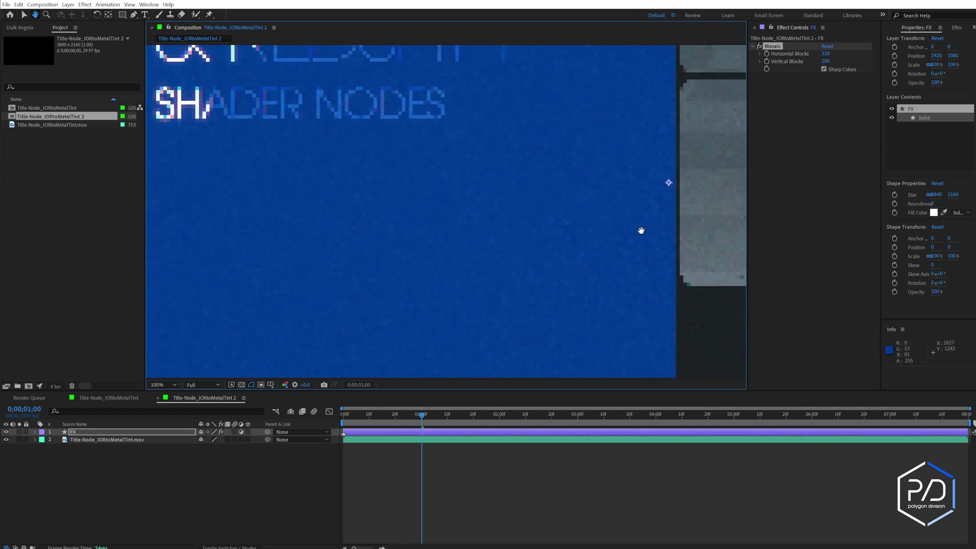
{"action": "left_click_drag", "start_coordinate": [557, 219], "coordinate": [589, 300]}
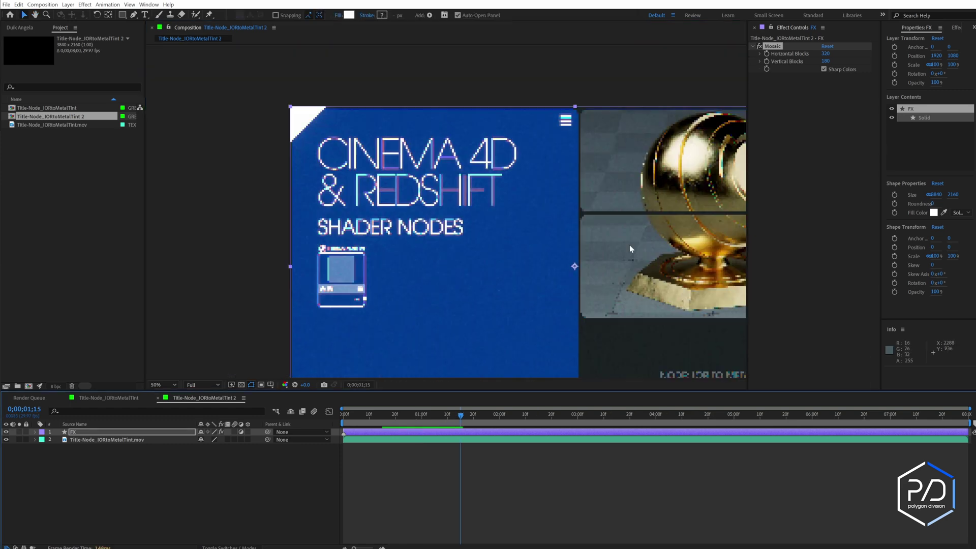
{"action": "left_click_drag", "start_coordinate": [629, 247], "coordinate": [550, 209]}
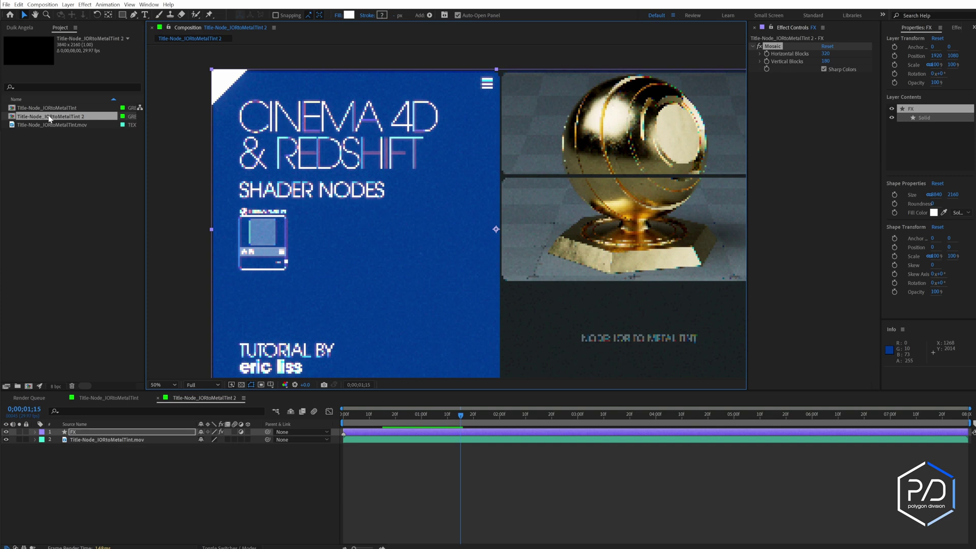
Nest the Mosaic composition in a new 320 x 180 composition and fit the nested layer to it.
{"action": "left_click_drag", "start_coordinate": [49, 119], "coordinate": [28, 386]}
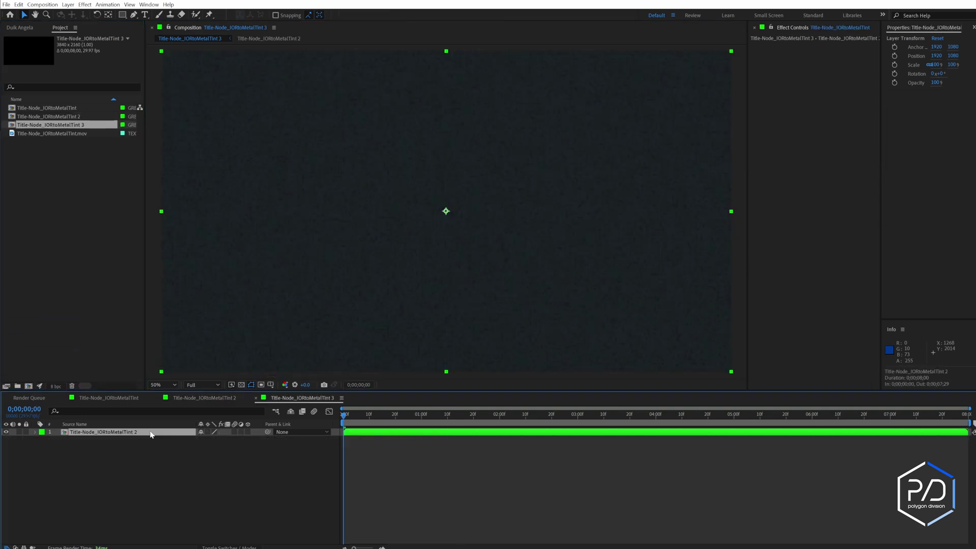
{"action": "key", "text": "ctrl+k"}
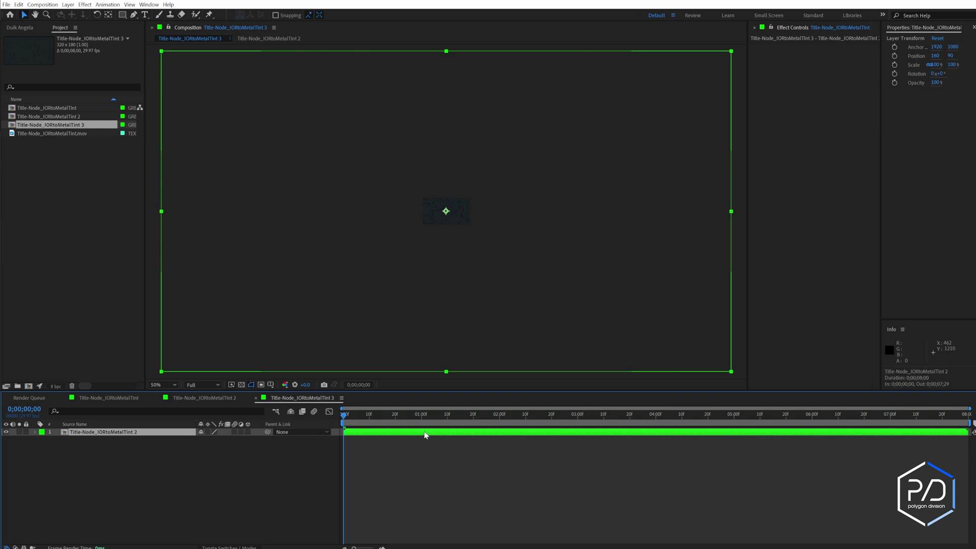
{"action": "key", "text": "ctrl+alt+f"}
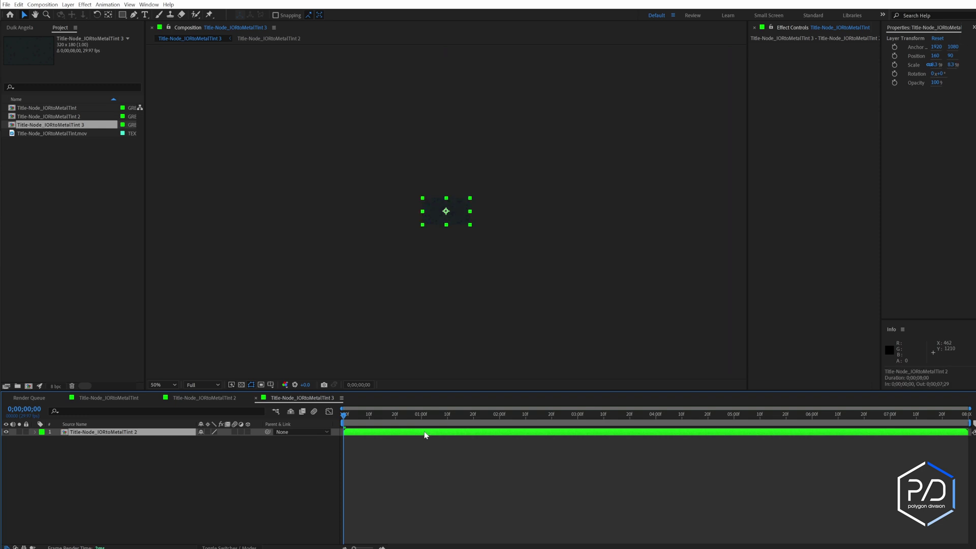
Examine the Mosaic pixelation in the 320 x 180 composition up close at different points of the animation.
{"action": "scroll", "coordinate": [478, 308], "scroll_direction": "up", "scroll_amount": 3}
{"action": "left_click_drag", "start_coordinate": [427, 414], "coordinate": [536, 414]}
{"action": "scroll", "coordinate": [526, 253], "scroll_direction": "up", "scroll_amount": 1}
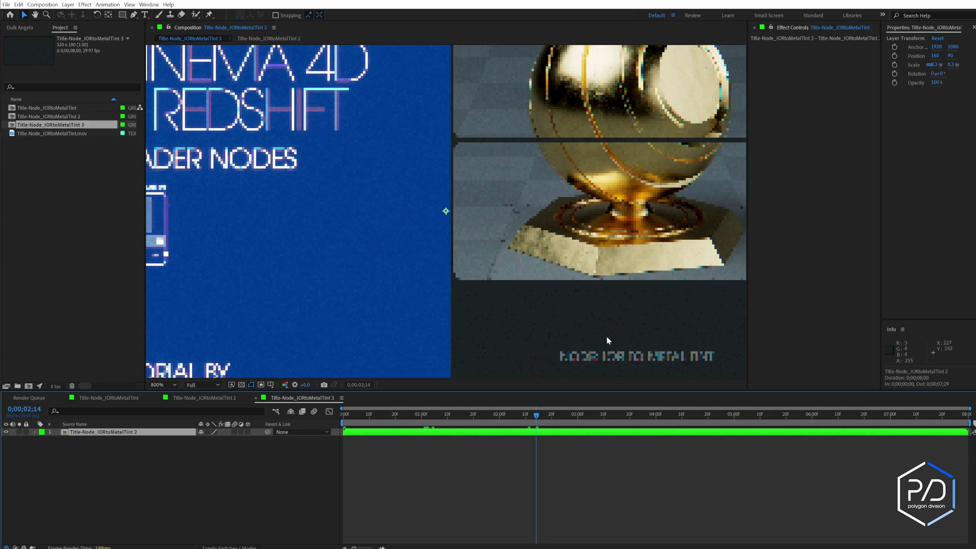
{"action": "left_click_drag", "start_coordinate": [623, 414], "coordinate": [514, 413]}
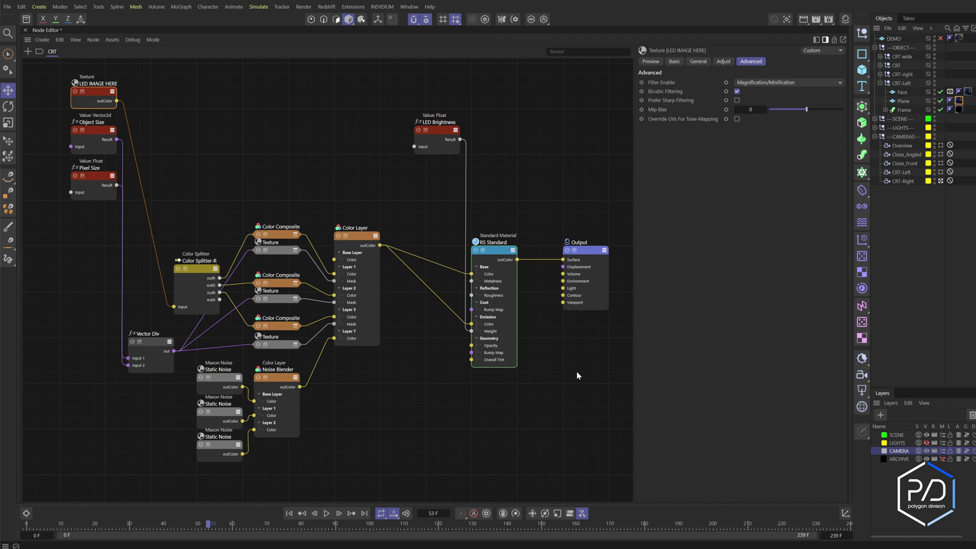
In Cinema 4D's CRT material, set the LED IMAGE HERE texture's Filter Enable to None and disable Bicubic Filtering.
{"action": "left_click", "coordinate": [578, 374]}
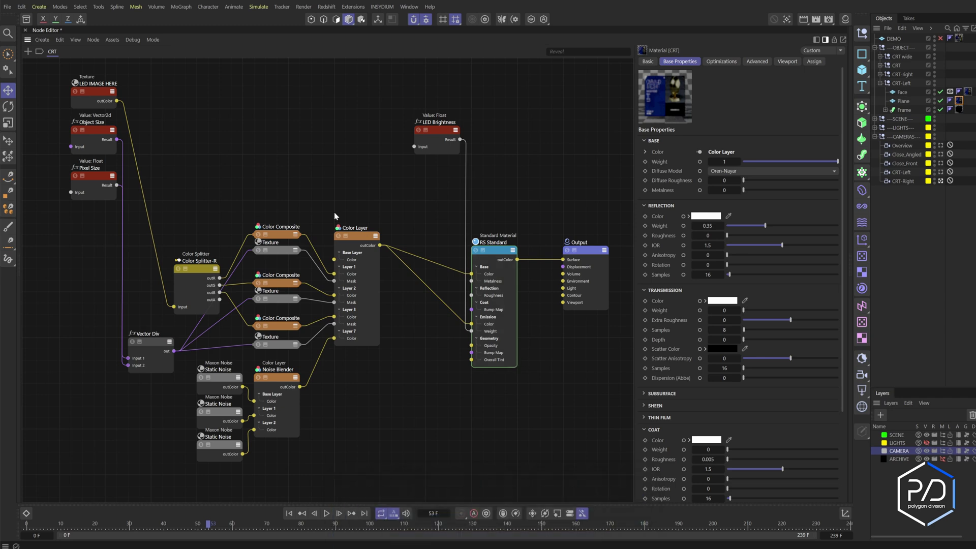
{"action": "left_click", "coordinate": [88, 92]}
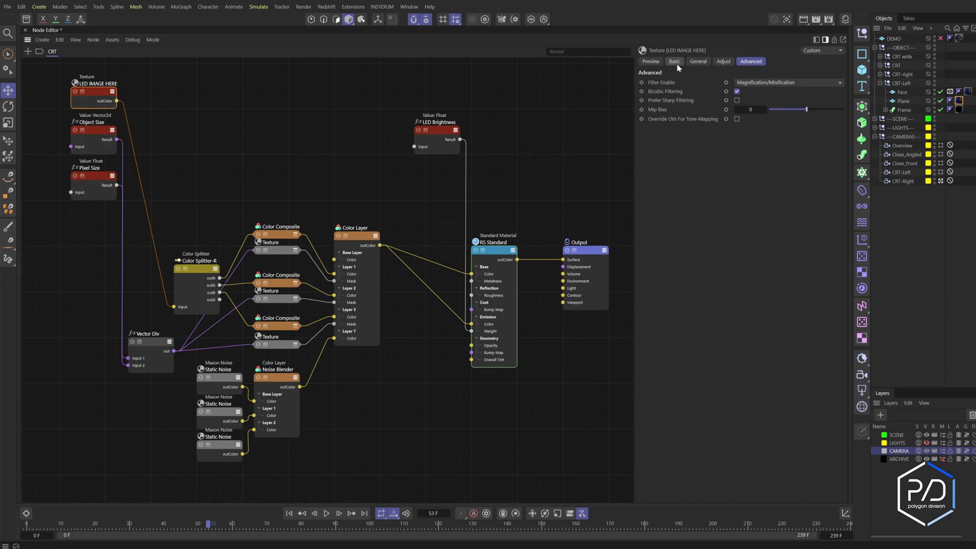
{"action": "left_click", "coordinate": [697, 61]}
{"action": "left_click", "coordinate": [750, 61]}
{"action": "left_click", "coordinate": [665, 84]}
{"action": "left_click", "coordinate": [752, 84]}
{"action": "left_click", "coordinate": [757, 90]}
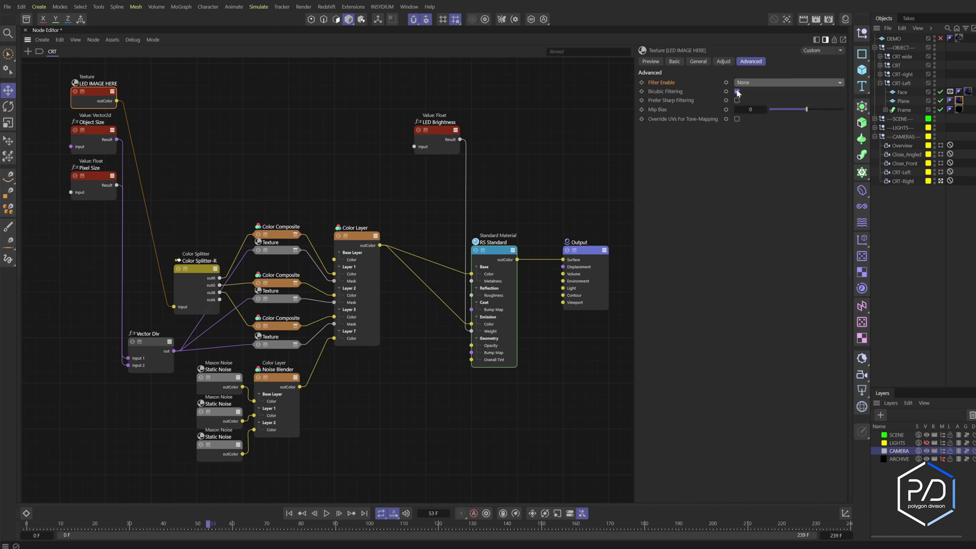
{"action": "left_click", "coordinate": [737, 91]}
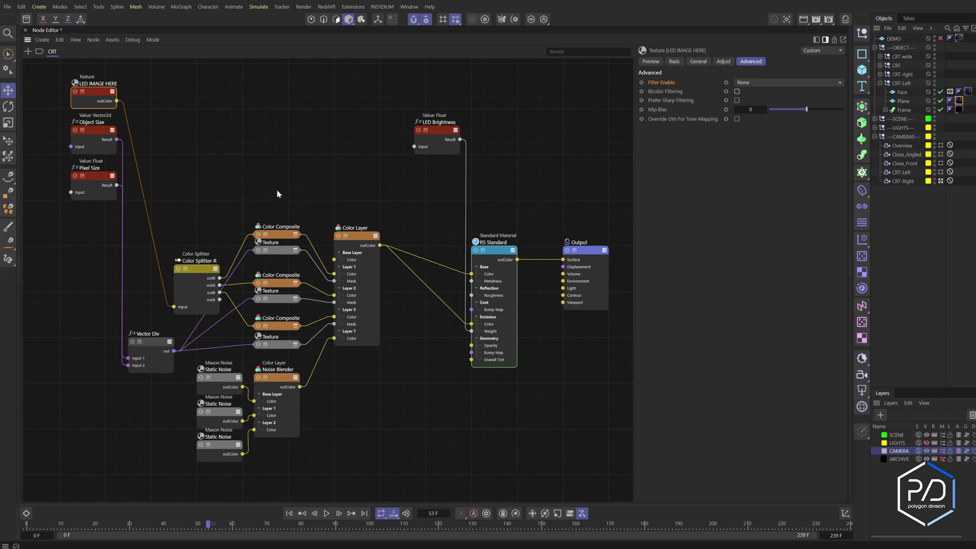
Set Filter Enable to None and disable Prefer Sharp Filtering on the uppermost of the three Texture nodes feeding the Color Layer masks.
{"action": "left_click", "coordinate": [288, 251]}
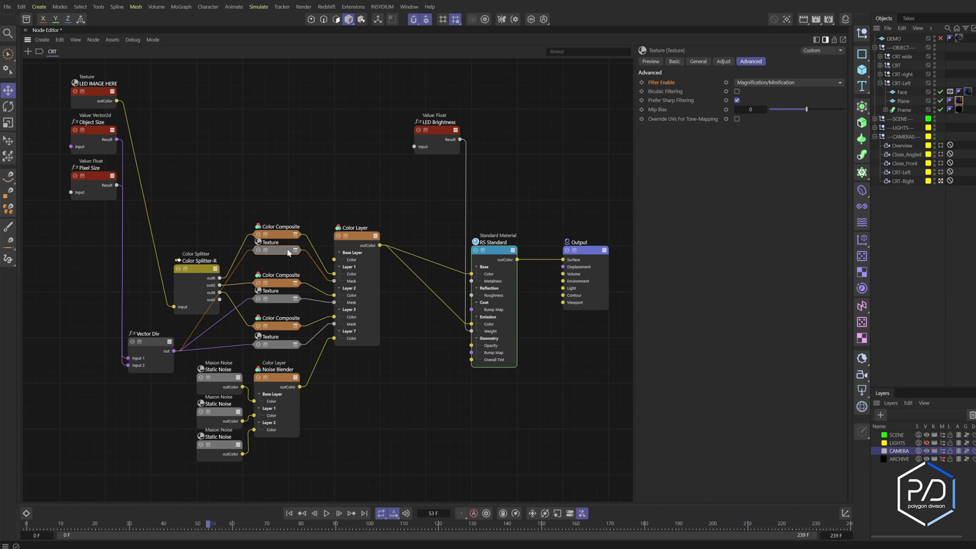
{"action": "left_click", "coordinate": [276, 299]}
{"action": "left_click", "coordinate": [277, 344]}
{"action": "left_click", "coordinate": [277, 248]}
{"action": "left_click", "coordinate": [785, 82]}
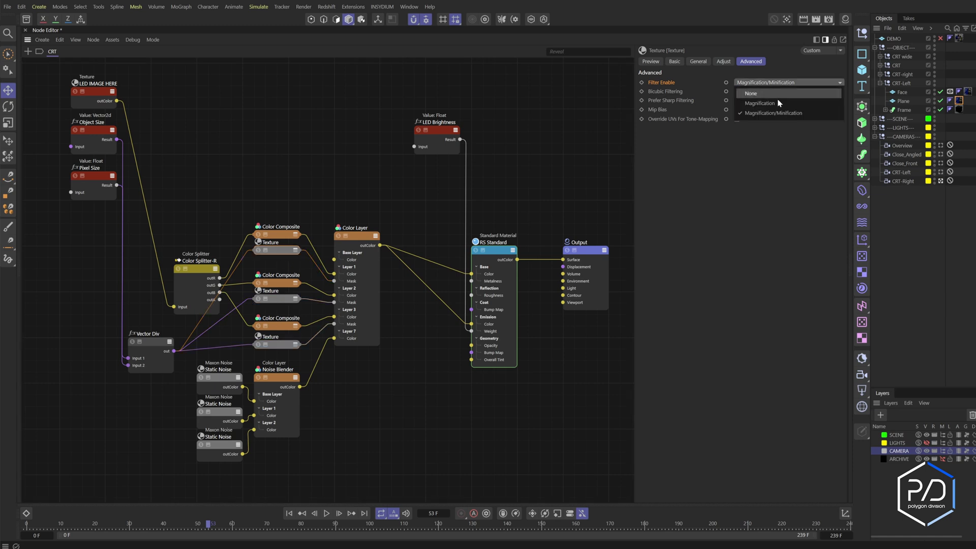
{"action": "left_click", "coordinate": [744, 90]}
{"action": "left_click", "coordinate": [737, 100]}
Turn off filtering on the other two mask Texture nodes, with Filter Enable at None and Prefer Sharp Filtering disabled.
{"action": "left_click", "coordinate": [277, 300]}
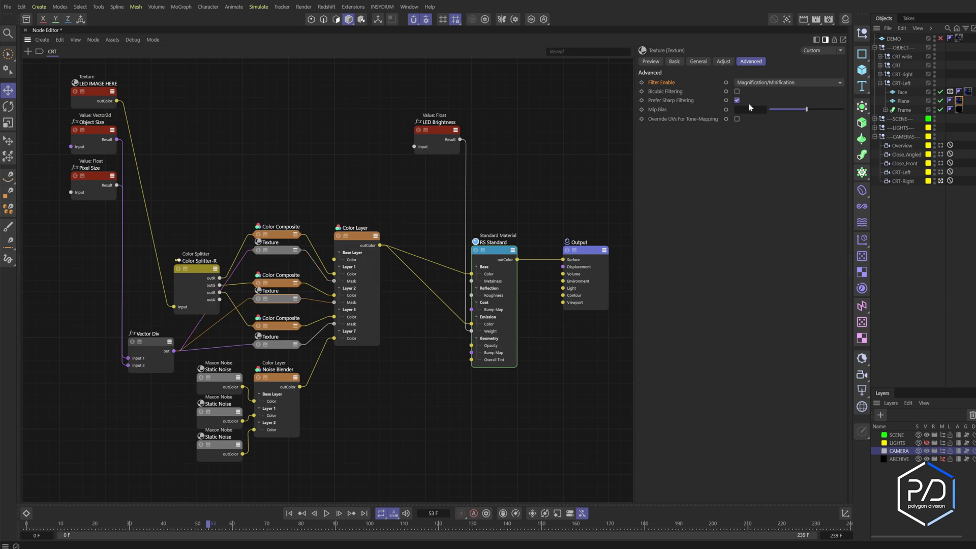
{"action": "left_click", "coordinate": [738, 100]}
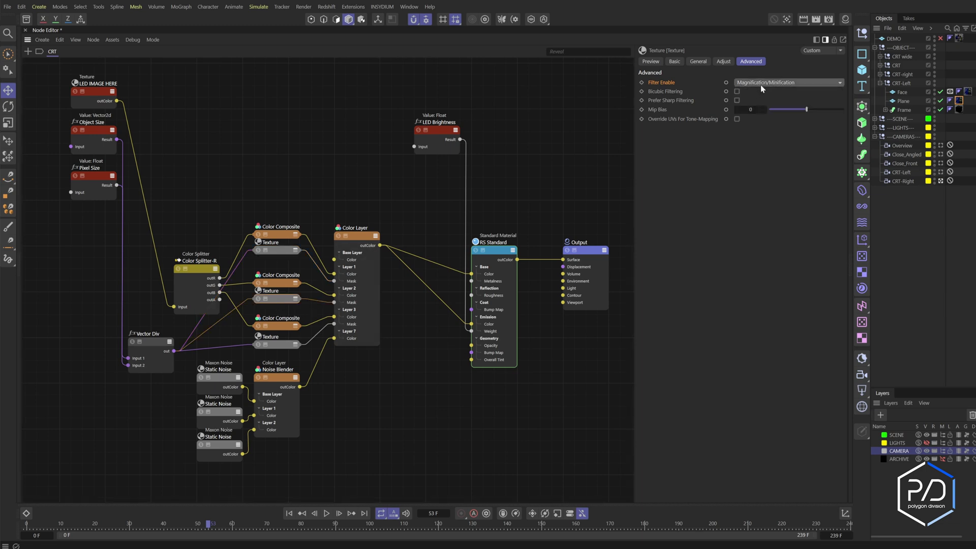
{"action": "left_click", "coordinate": [760, 84]}
{"action": "left_click", "coordinate": [744, 89]}
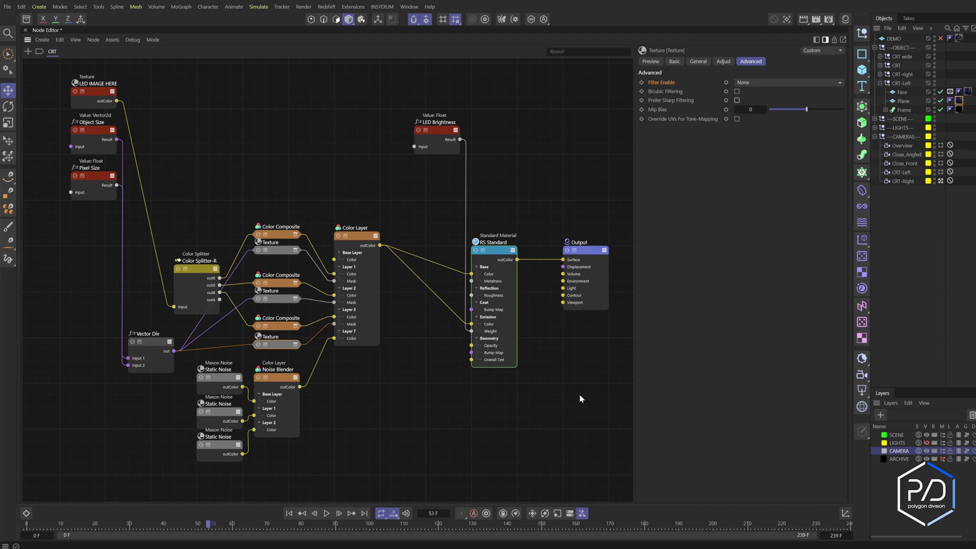